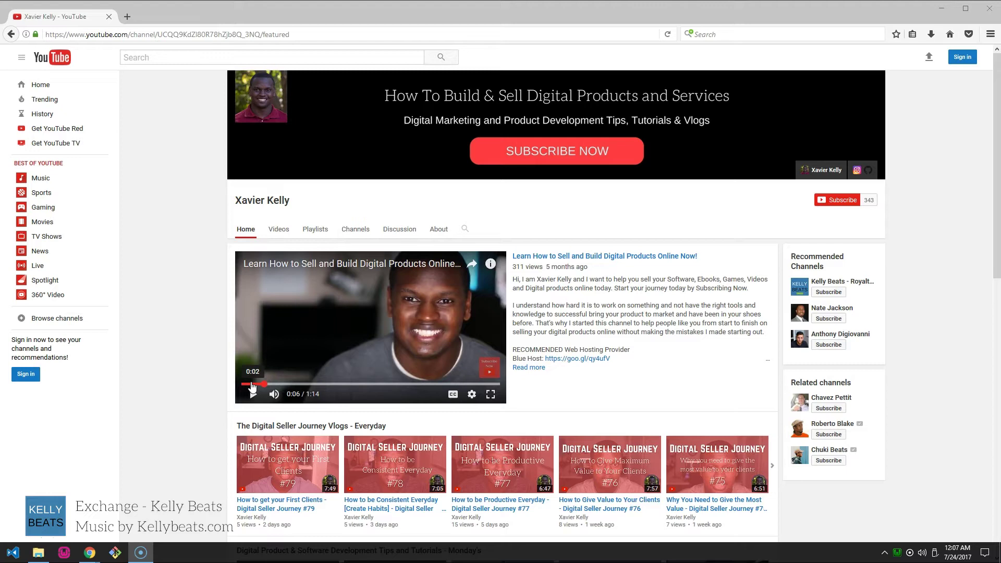
Step: Switch to the local wordpress-test folder in File Explorer and select its core WordPress files and folders
click(833, 206)
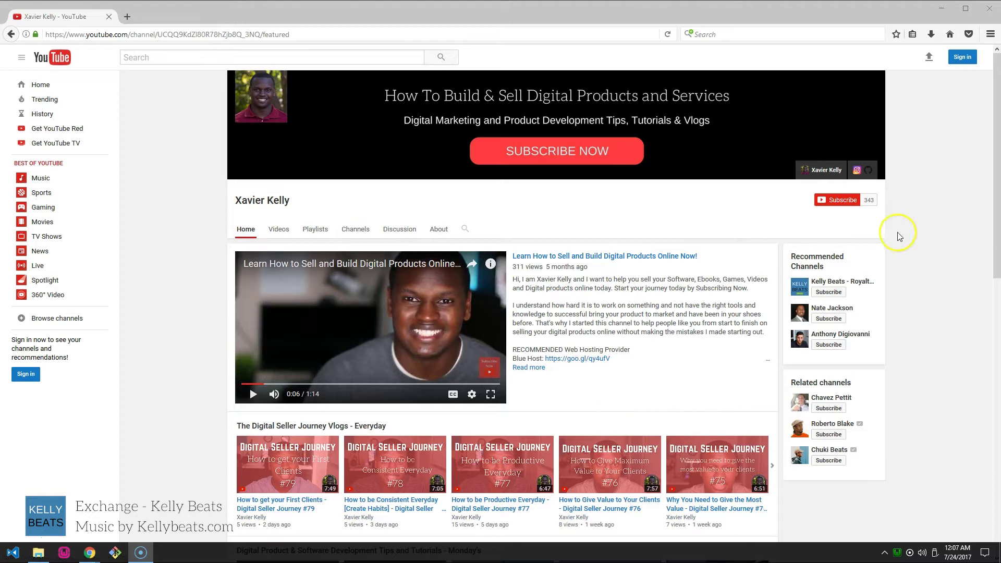
scroll(365, 407, down, 3)
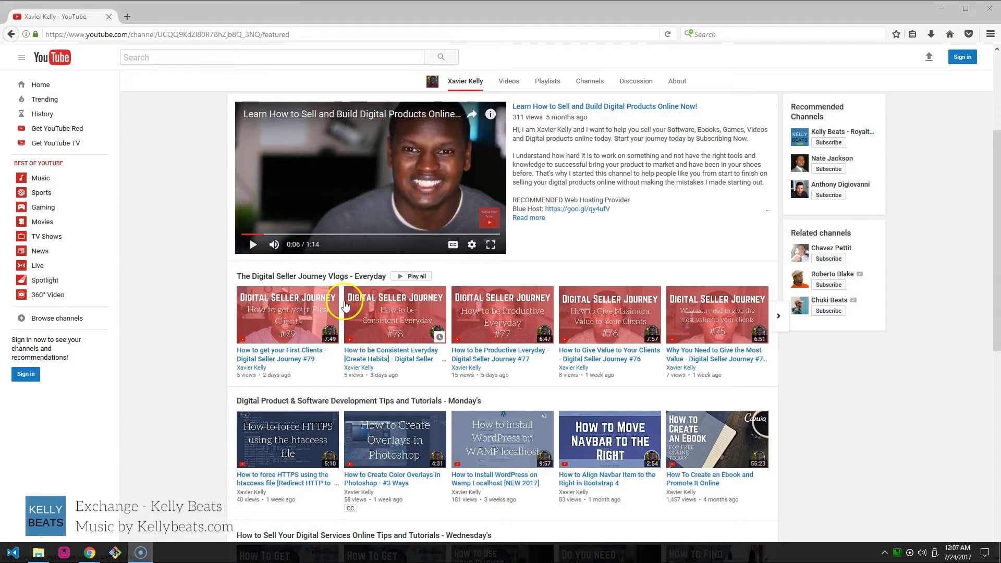
scroll(292, 318, down, 1)
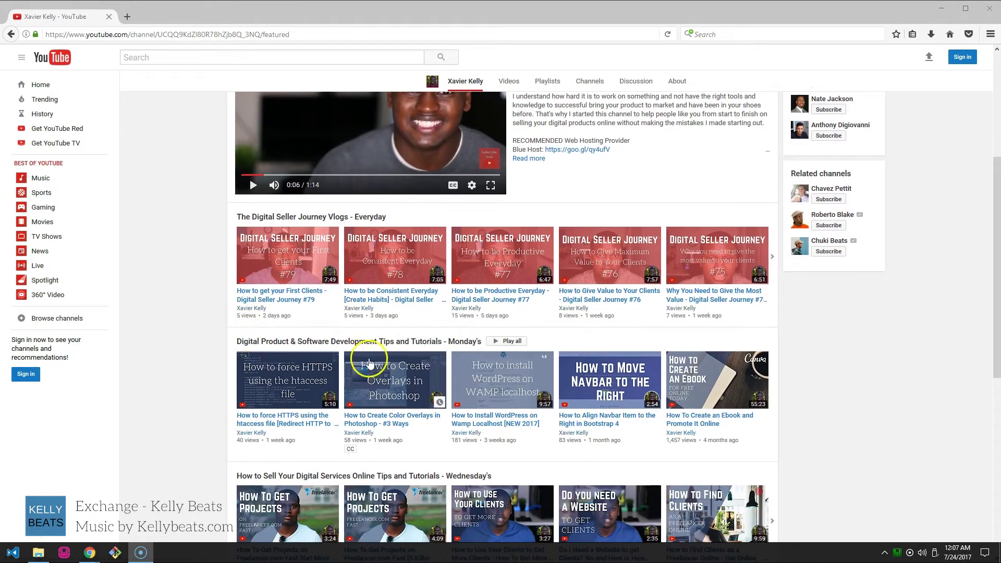
scroll(357, 365, down, 3)
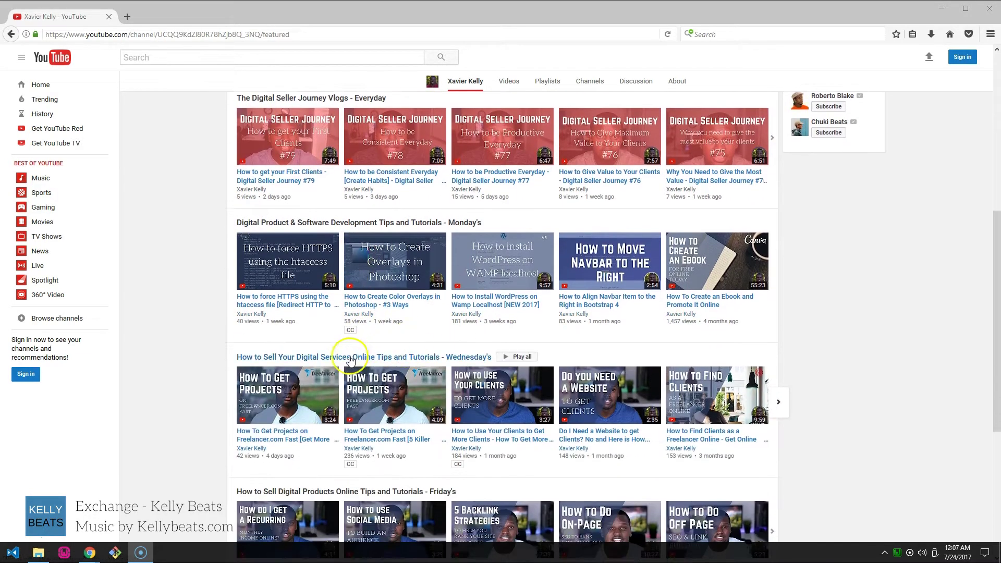
scroll(350, 361, up, 5)
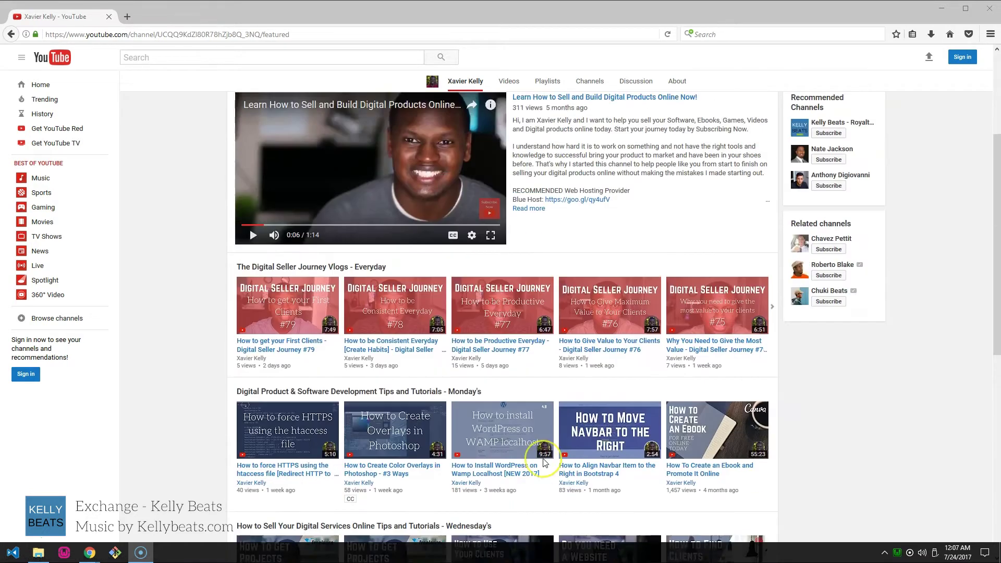
scroll(543, 459, up, 2)
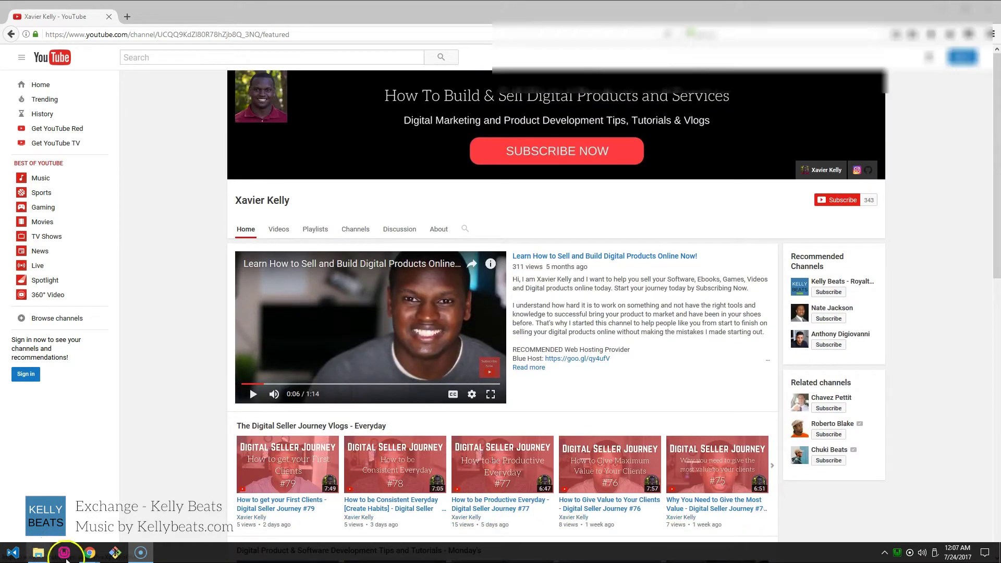
click(22, 550)
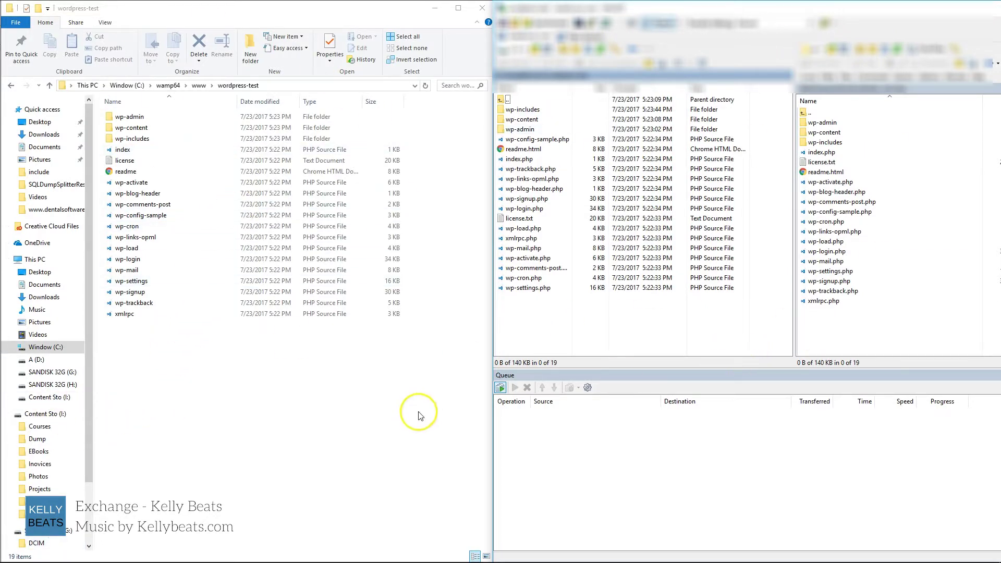
drag(426, 358, 114, 351)
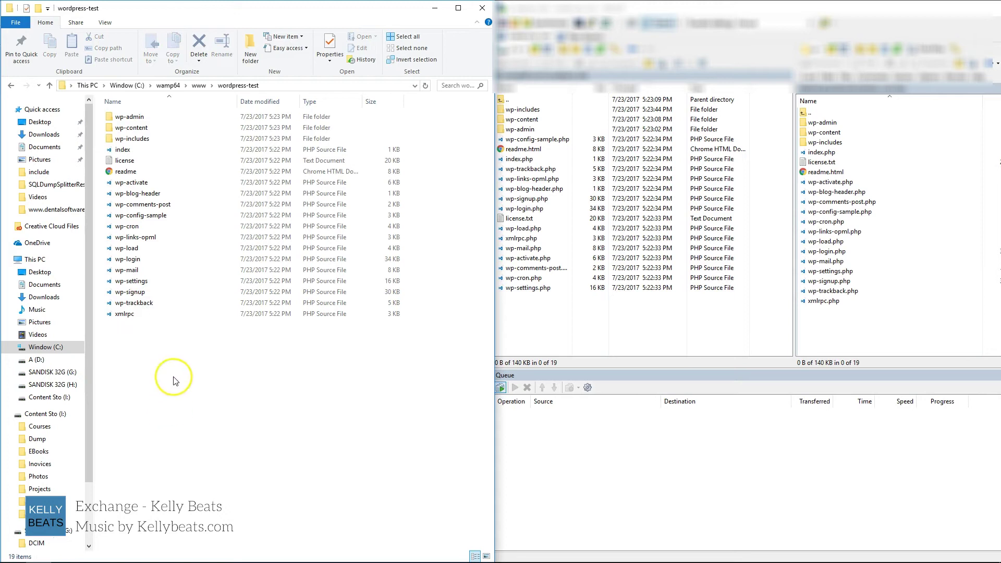
drag(356, 342, 101, 166)
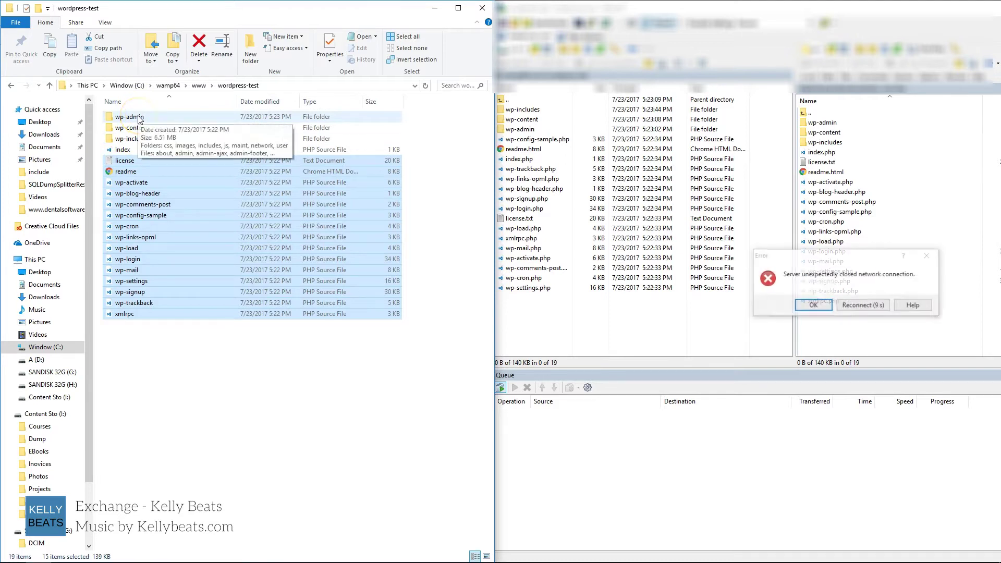
Step: Look through the local wp-content plugins and themes folders, then return to wordpress-test
double_click(130, 128)
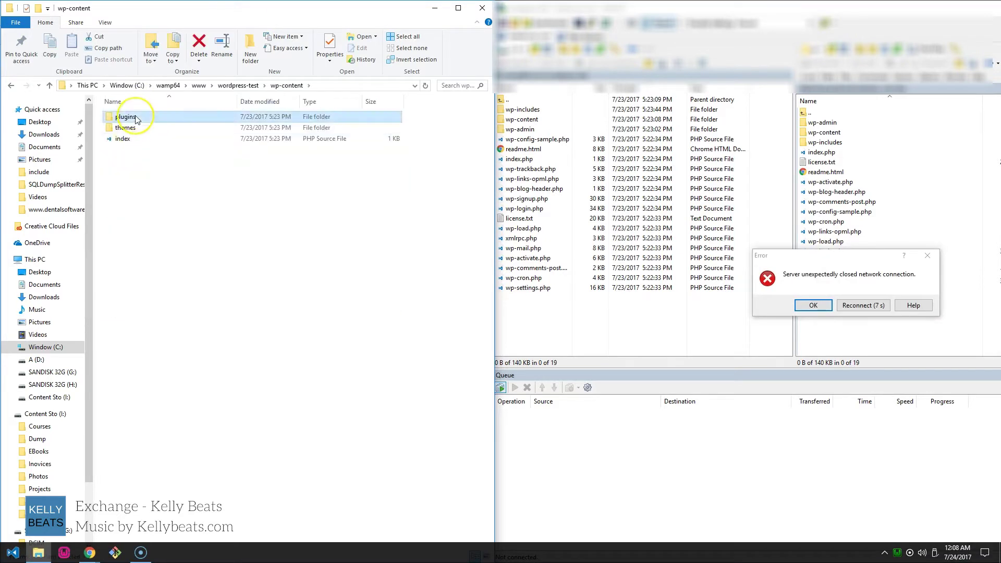
double_click(125, 117)
click(12, 87)
double_click(117, 127)
click(11, 86)
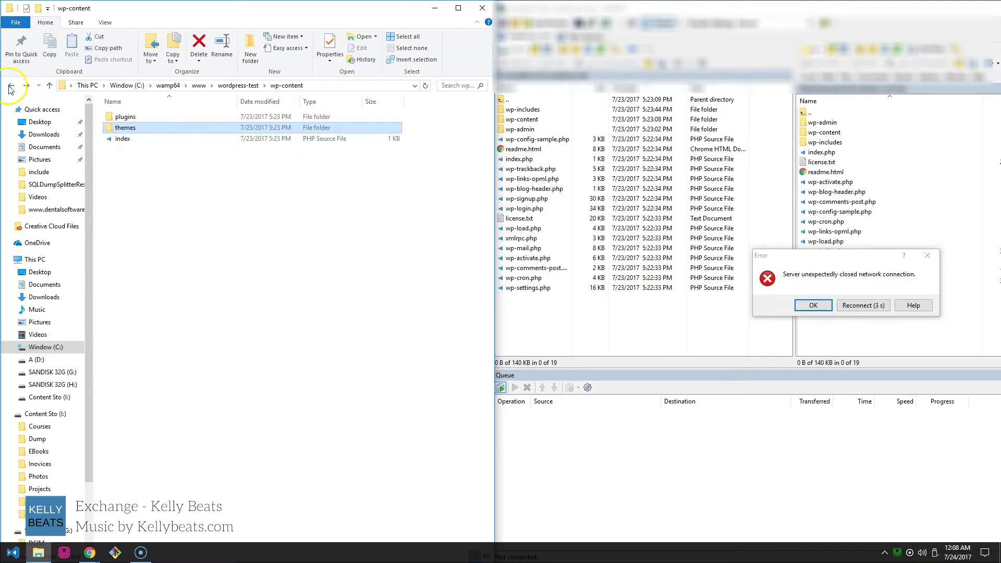
click(12, 87)
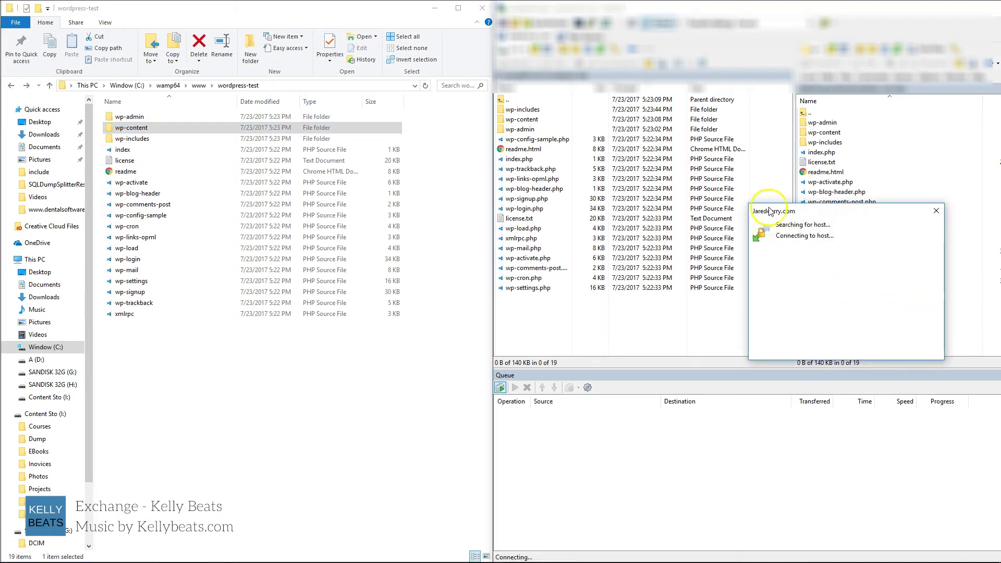
Step: Move WinSCP's connection progress window aside and open the local wp-content folder while the session reconnects
drag(782, 211, 834, 436)
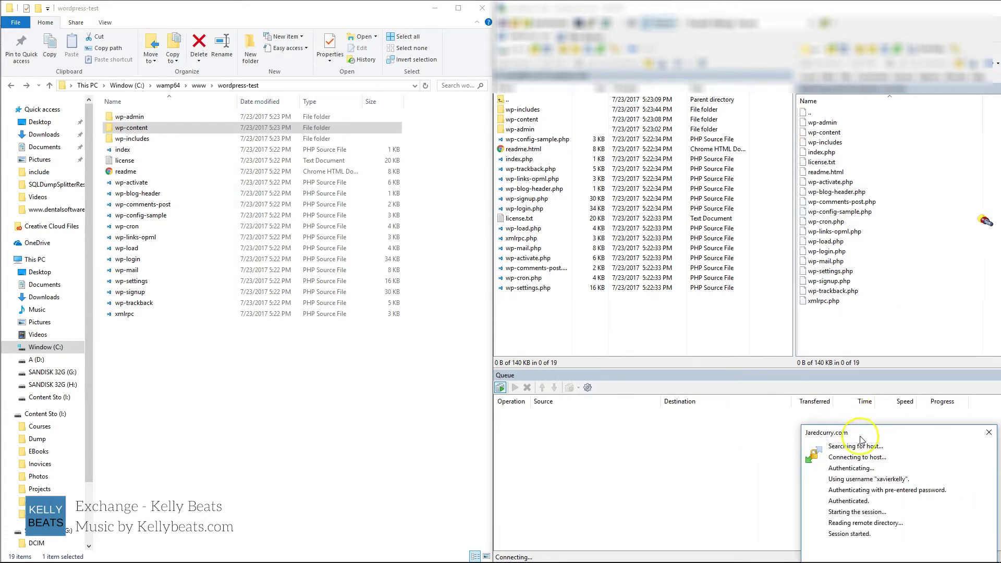
double_click(134, 128)
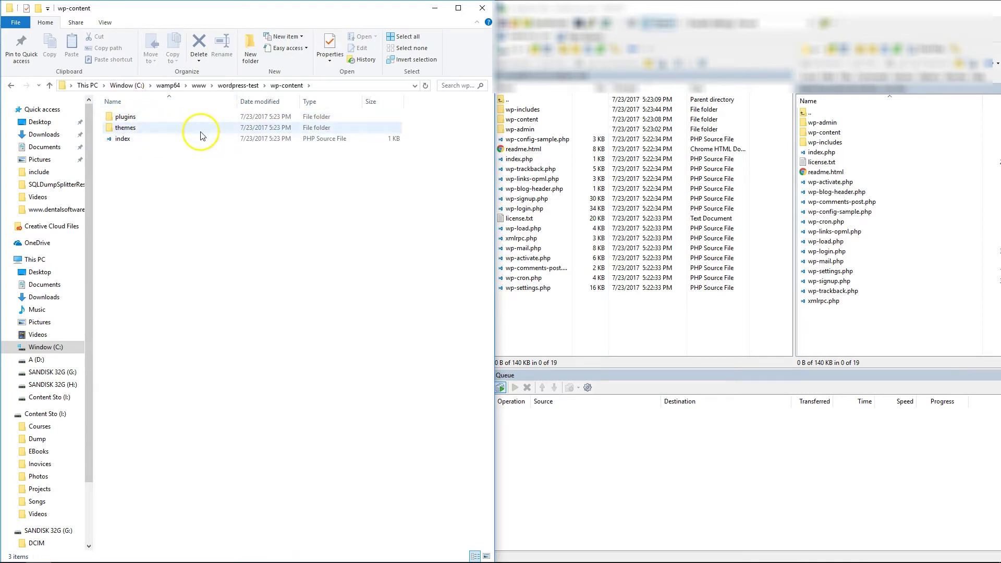
mouse_move(200, 131)
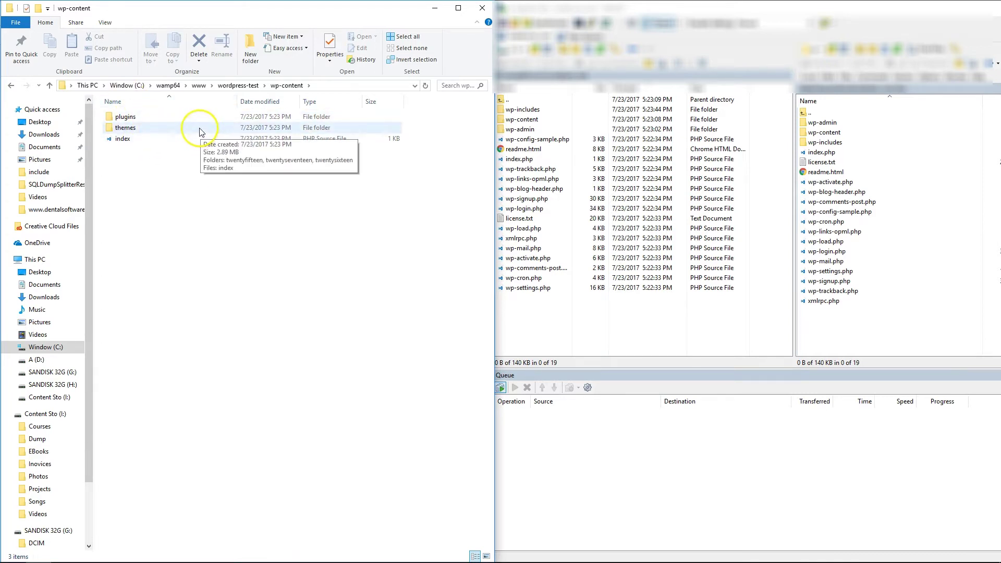
Step: Move between remote wp-content and its parent folders to reach the site root, with Explorer back at wordpress-test
double_click(849, 135)
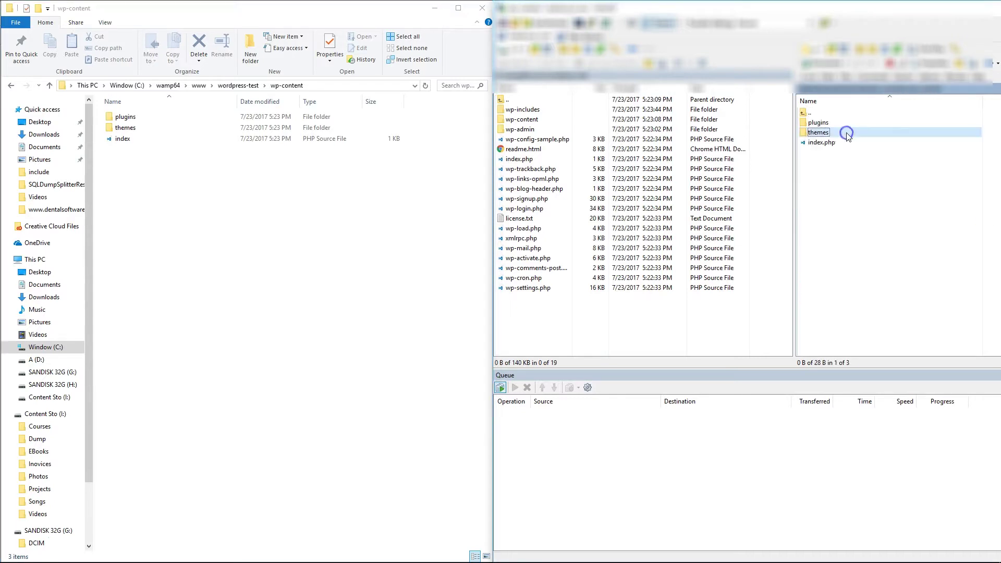
click(845, 134)
click(804, 113)
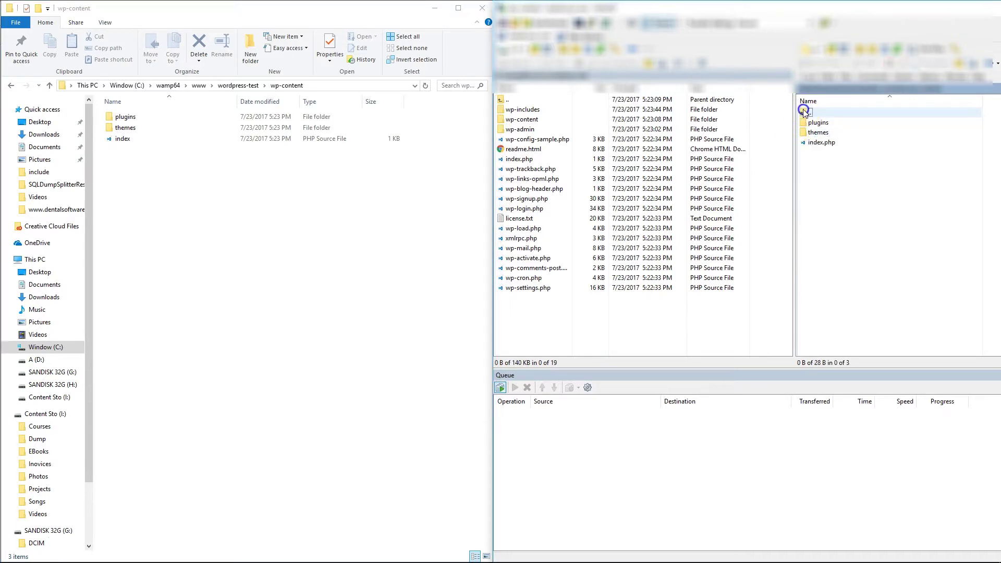
double_click(804, 113)
double_click(824, 134)
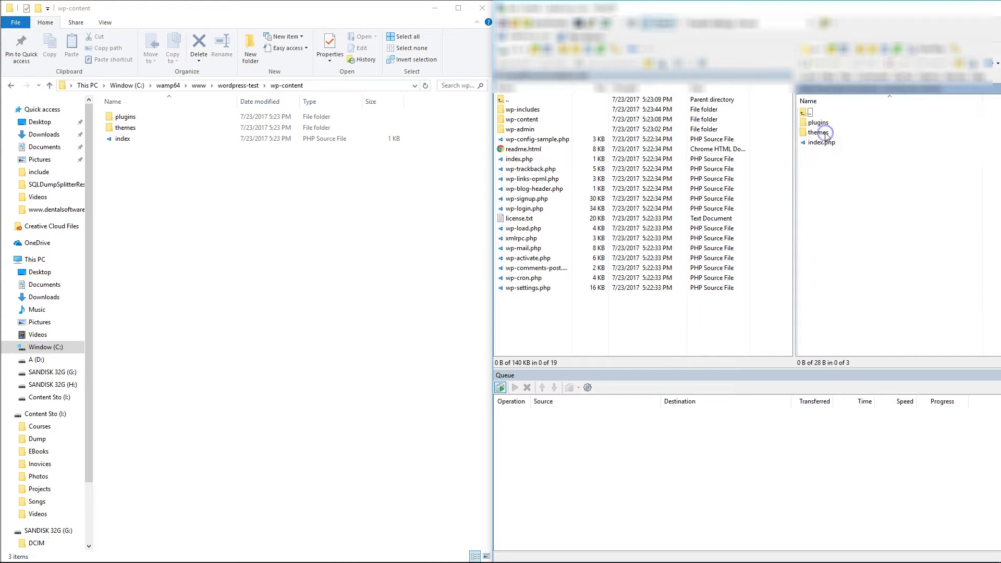
click(814, 111)
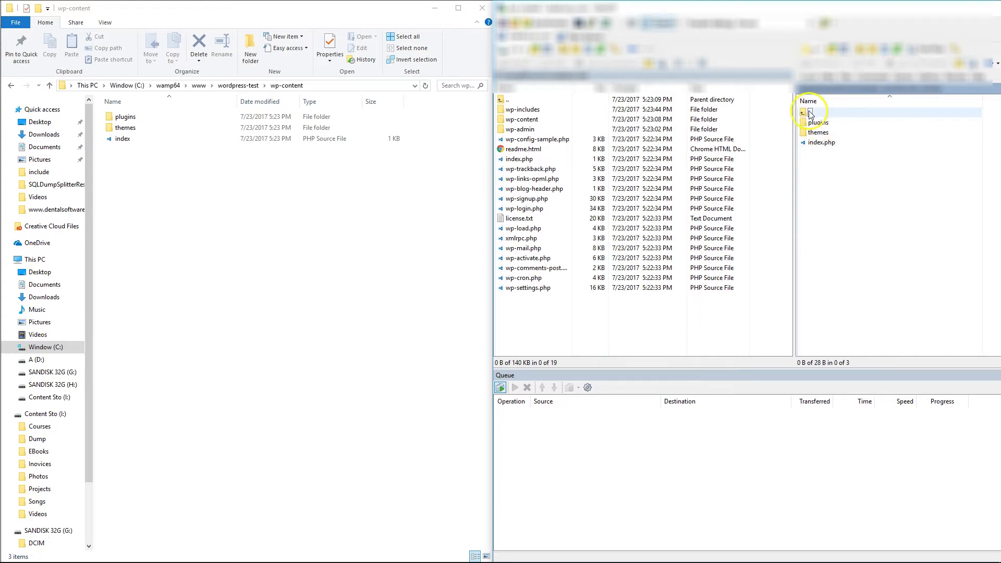
double_click(807, 113)
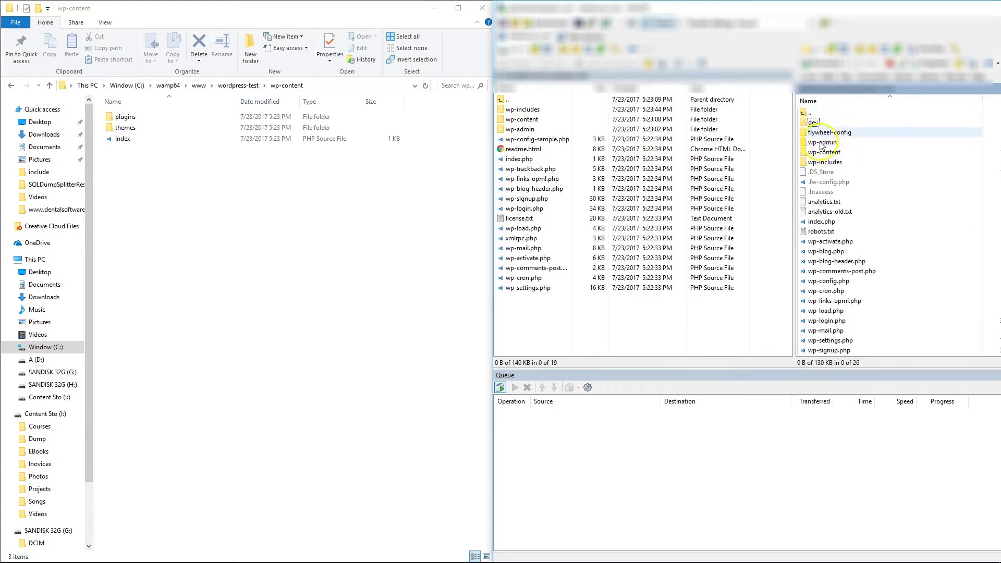
double_click(841, 153)
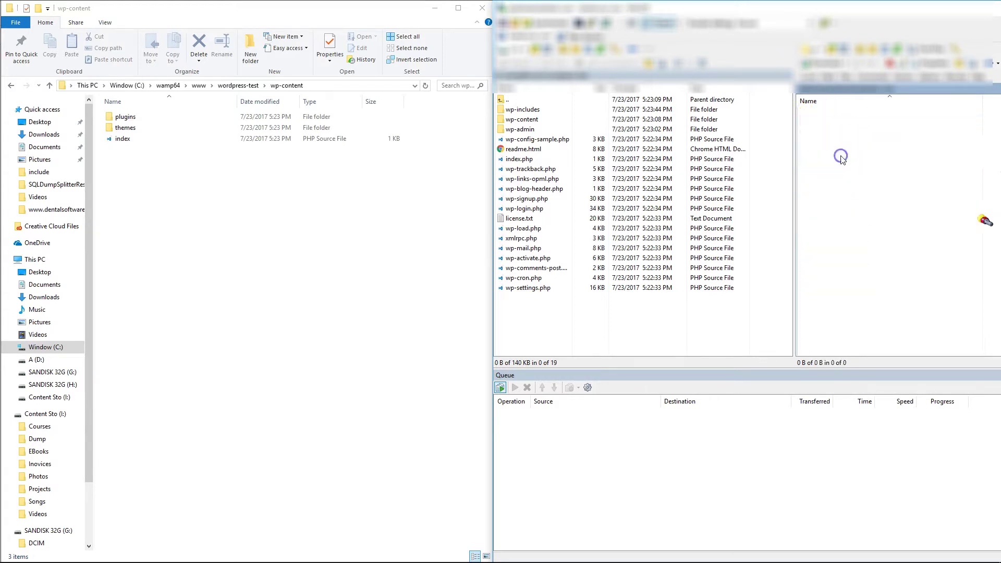
double_click(806, 113)
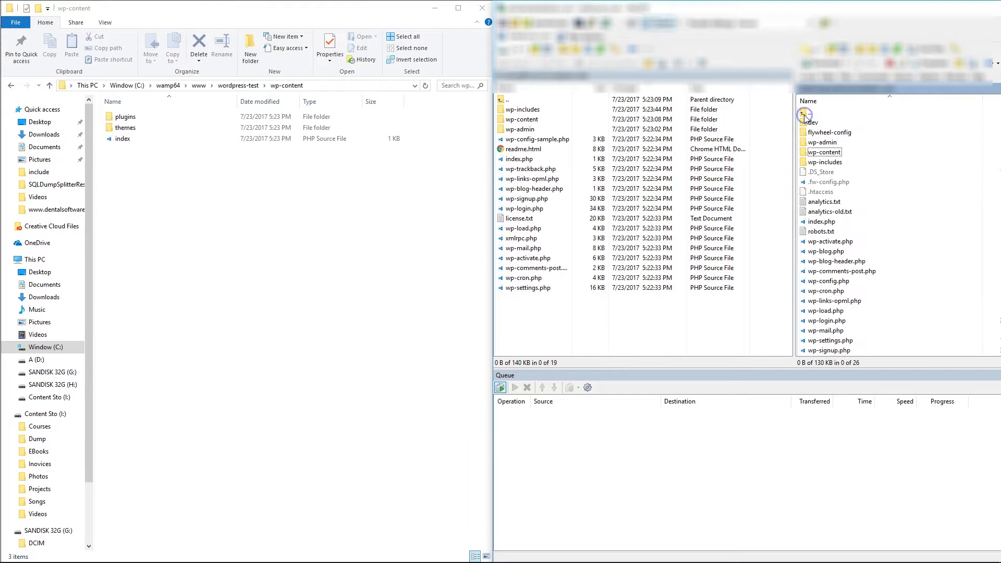
double_click(806, 113)
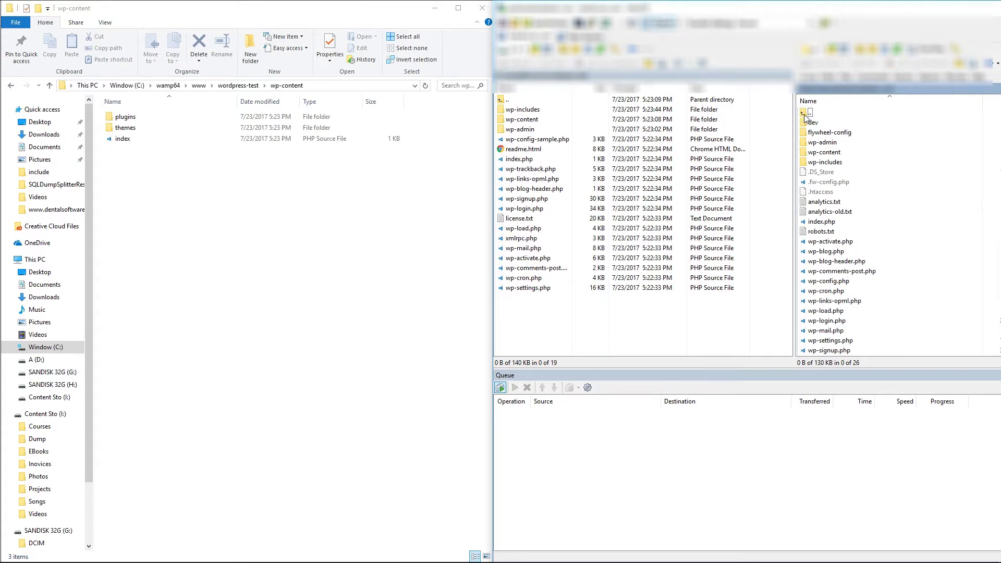
click(251, 85)
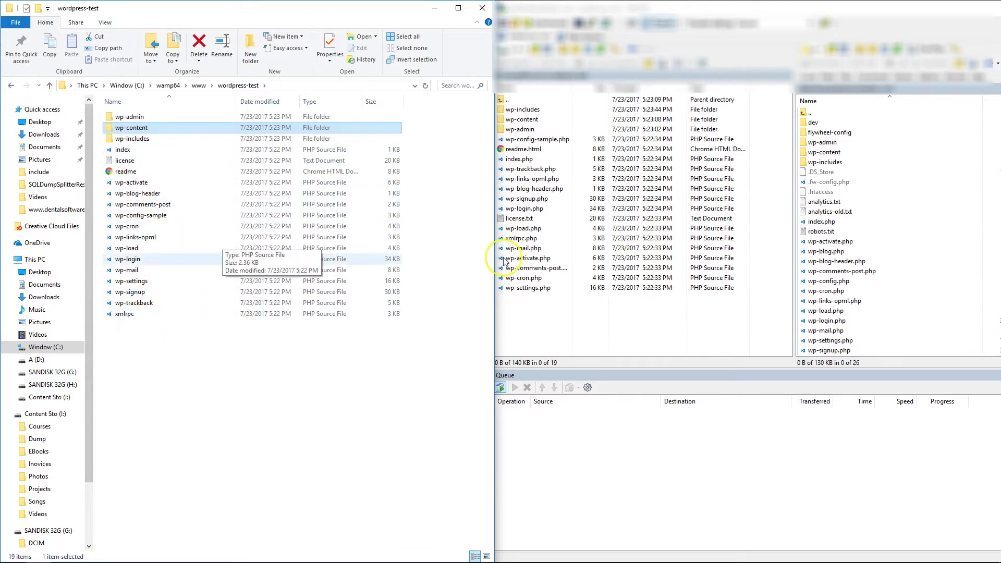
scroll(826, 213, down, 1)
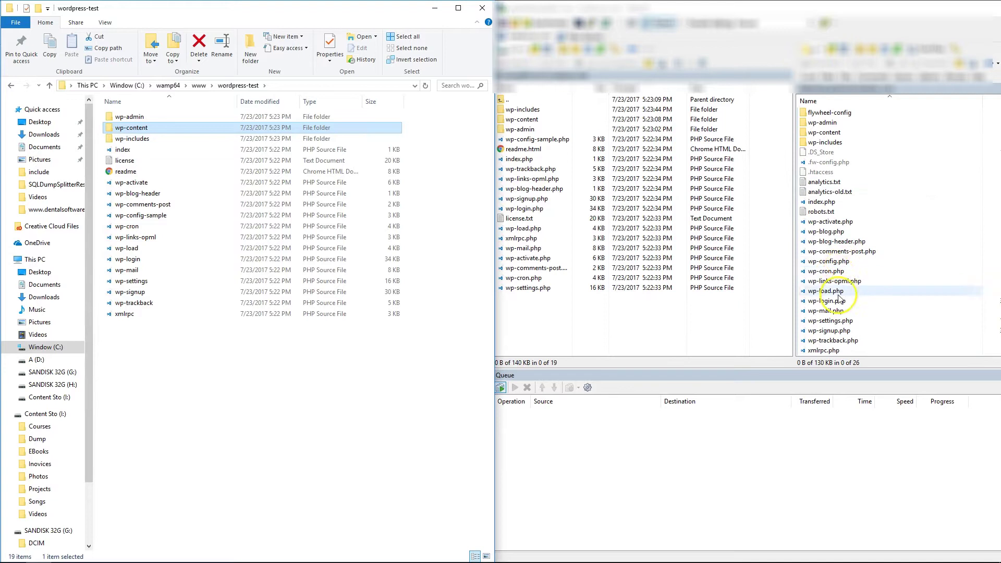
Step: Open the remote wp-config.php in VS Code, look over its Multisite Configuration defines, then hide the editor
click(837, 261)
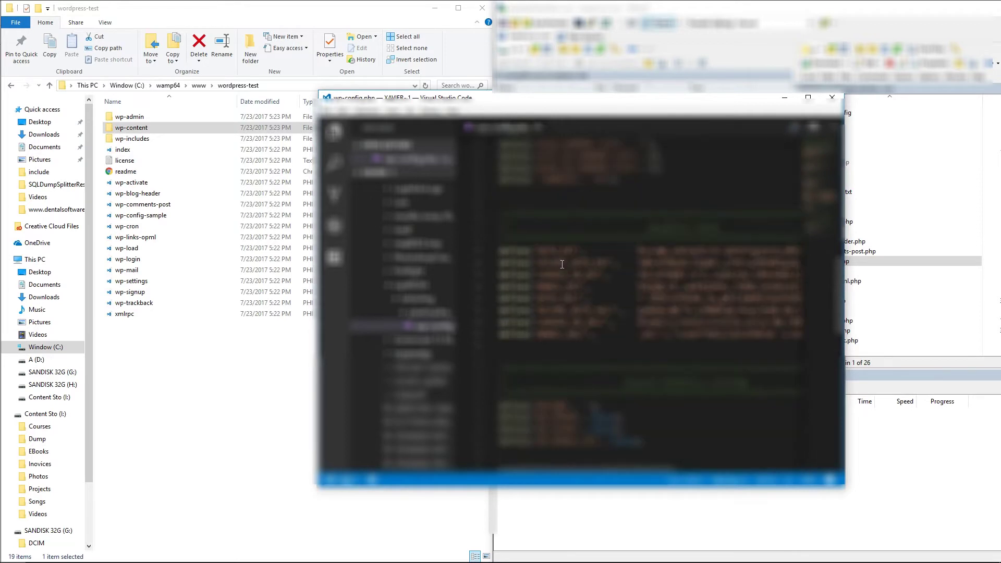
click(699, 371)
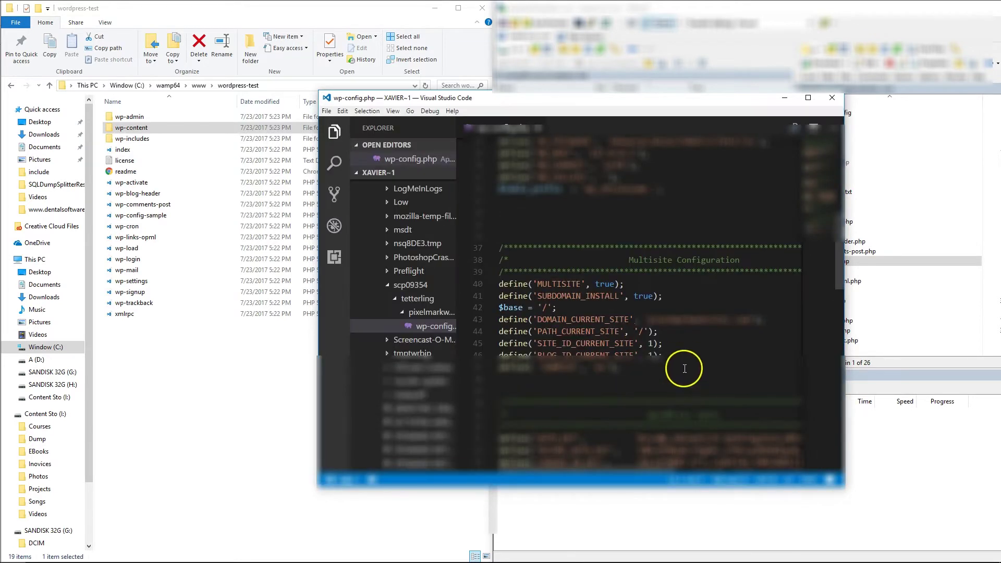
drag(530, 307, 500, 282)
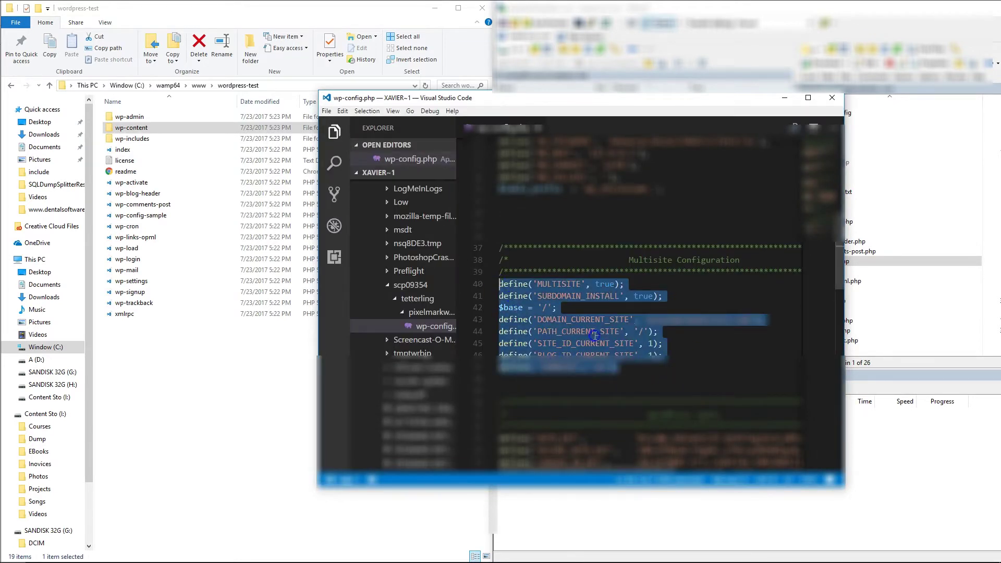
drag(595, 336, 633, 297)
click(785, 98)
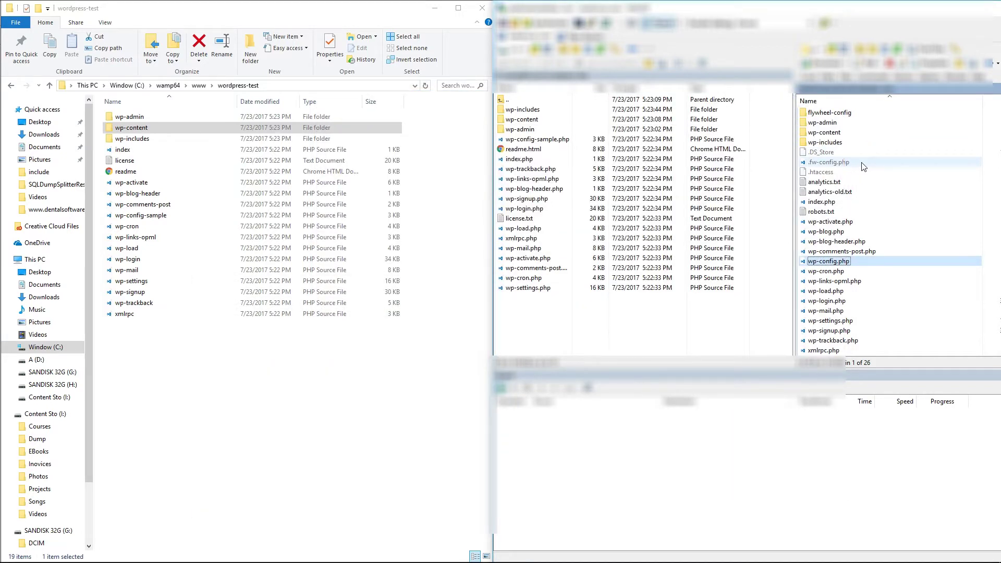
Step: Open wp-content in both remote and local panes and look inside the remote plugins folder
click(851, 266)
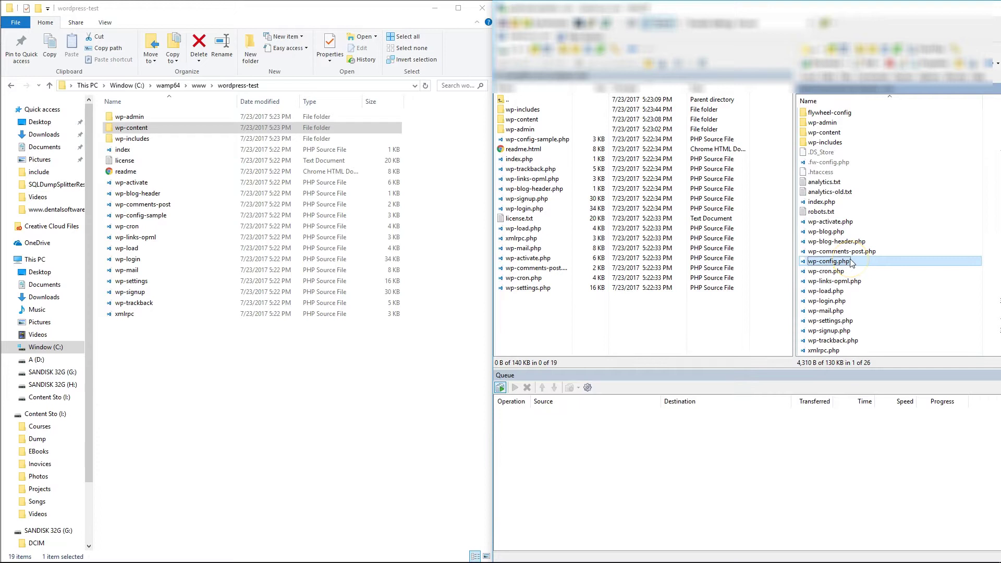
click(852, 266)
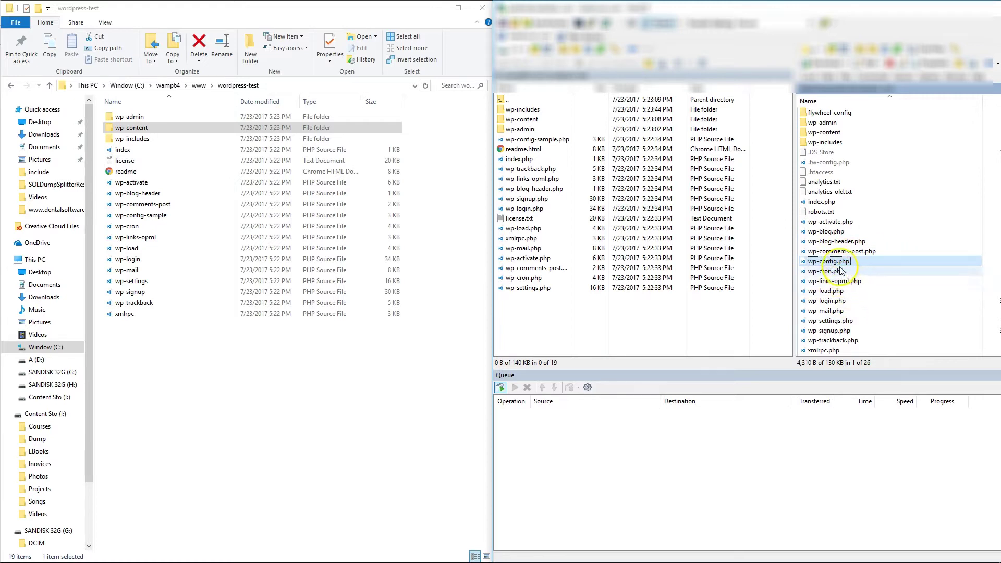
scroll(831, 161, up, 1)
double_click(830, 153)
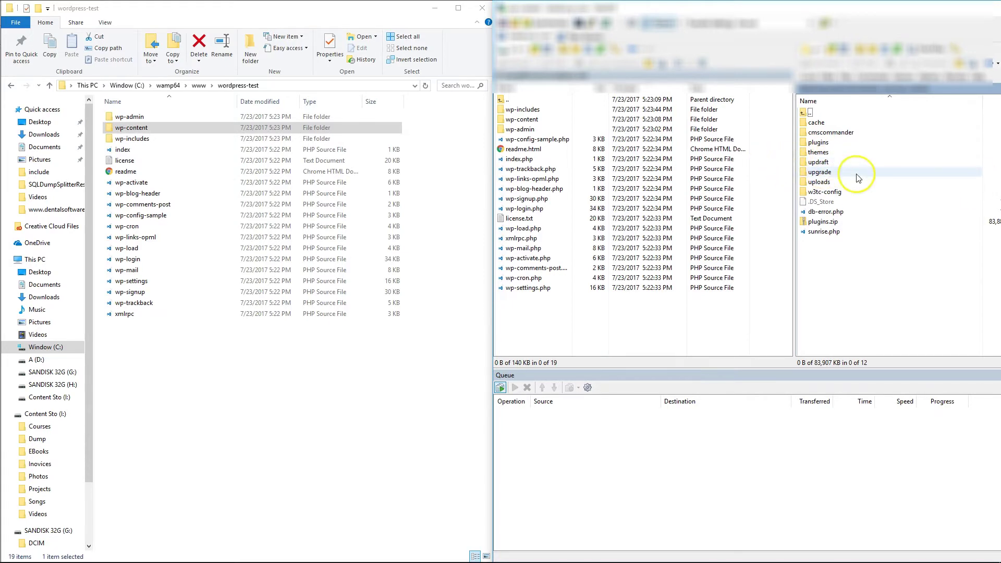
double_click(180, 128)
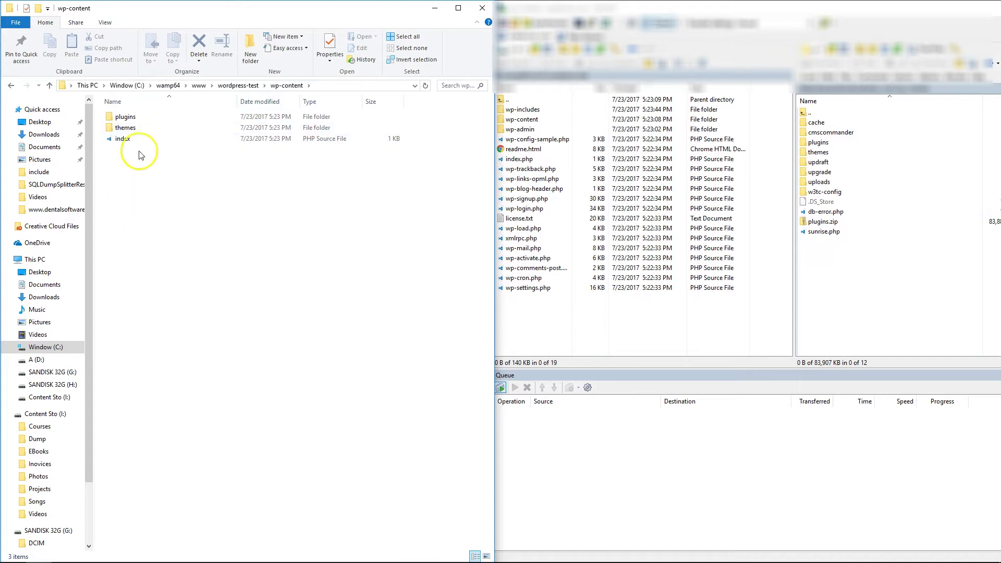
double_click(819, 142)
scroll(850, 195, down, 10)
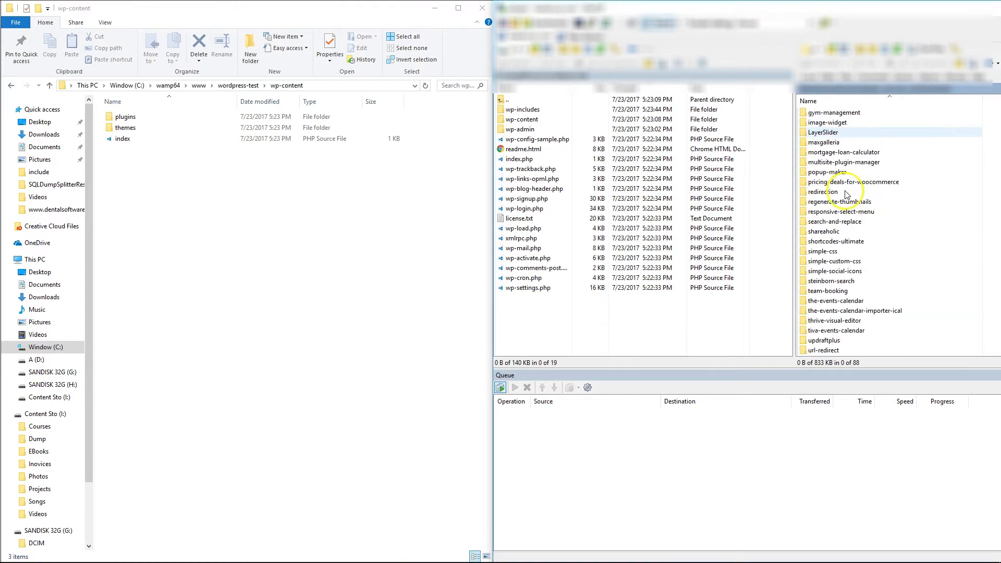
scroll(847, 195, up, 15)
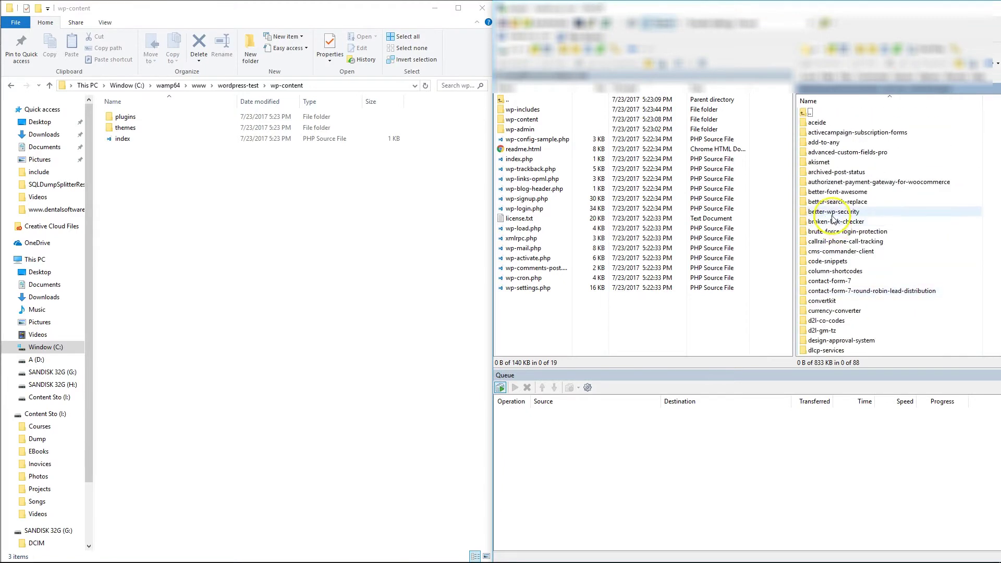
double_click(803, 113)
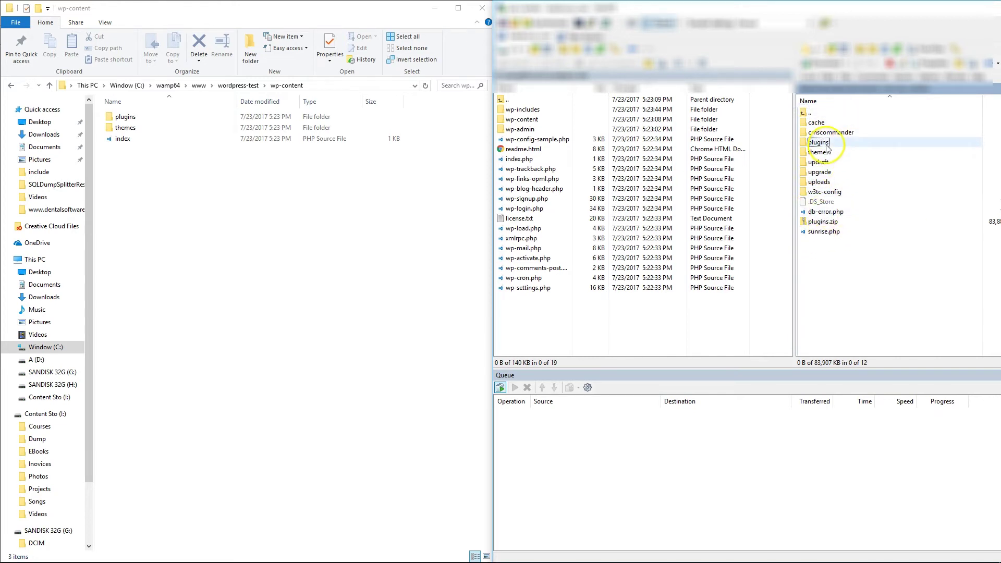
Step: Copy the remote plugins folder into local wp-content, then open the remote uploads folder
drag(820, 141, 520, 172)
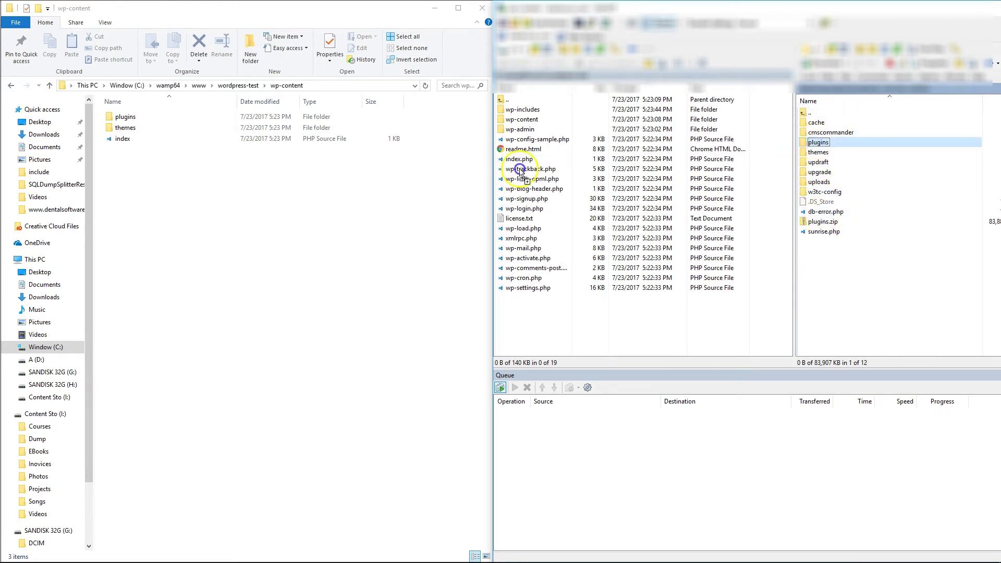
drag(186, 205, 186, 205)
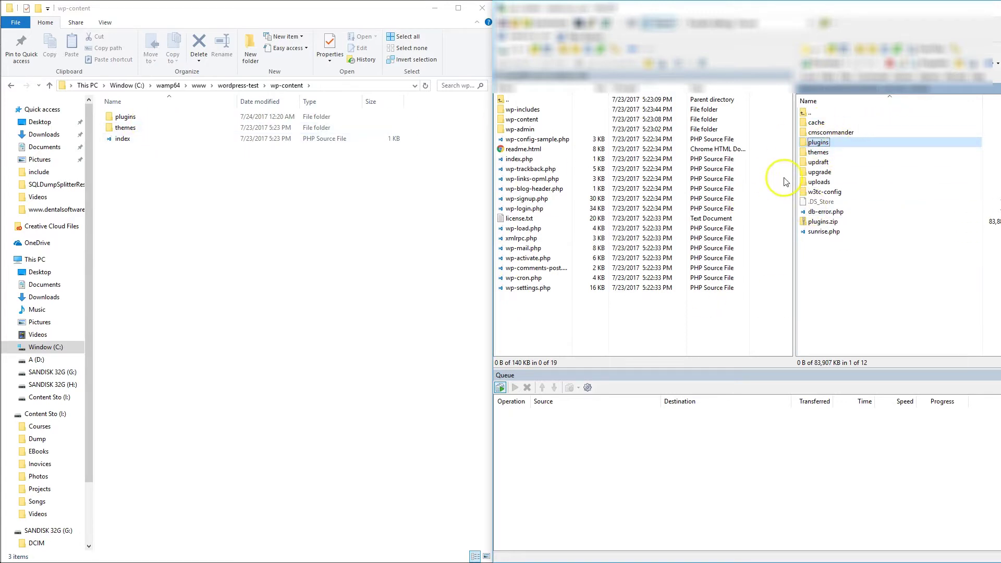
double_click(820, 182)
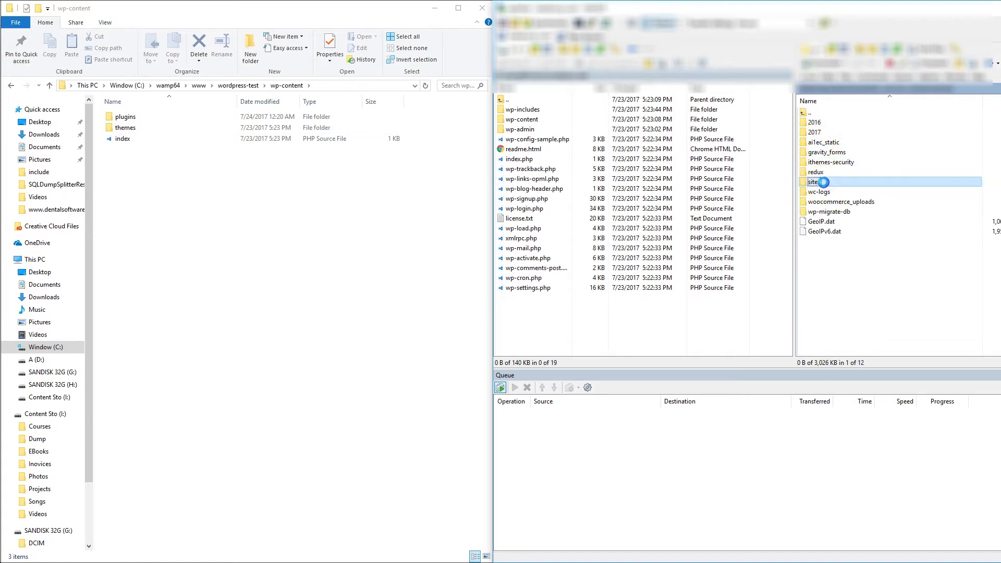
Step: Look into the remote uploads/sites folder, then back out to wp-content and select themes
double_click(814, 182)
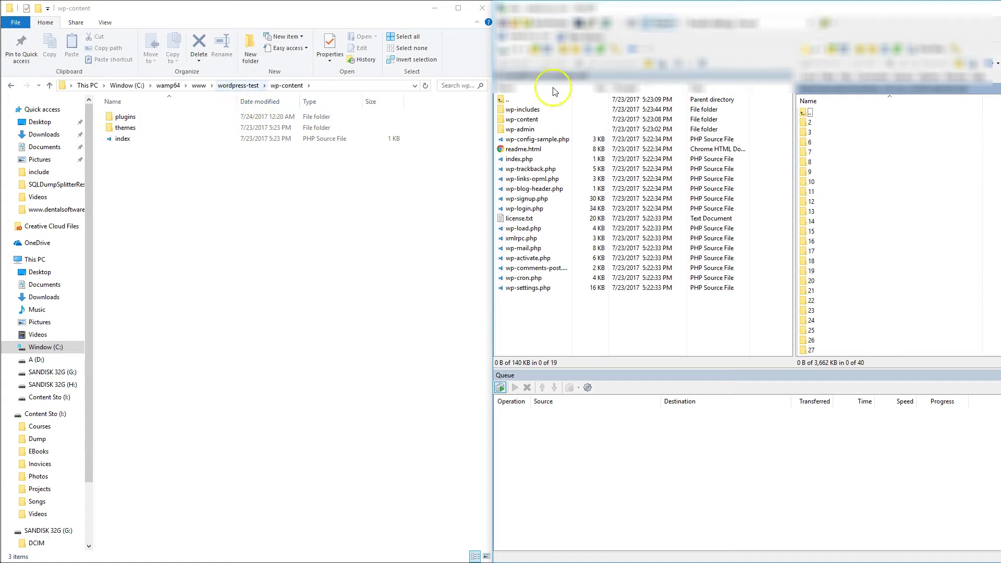
double_click(805, 113)
double_click(806, 114)
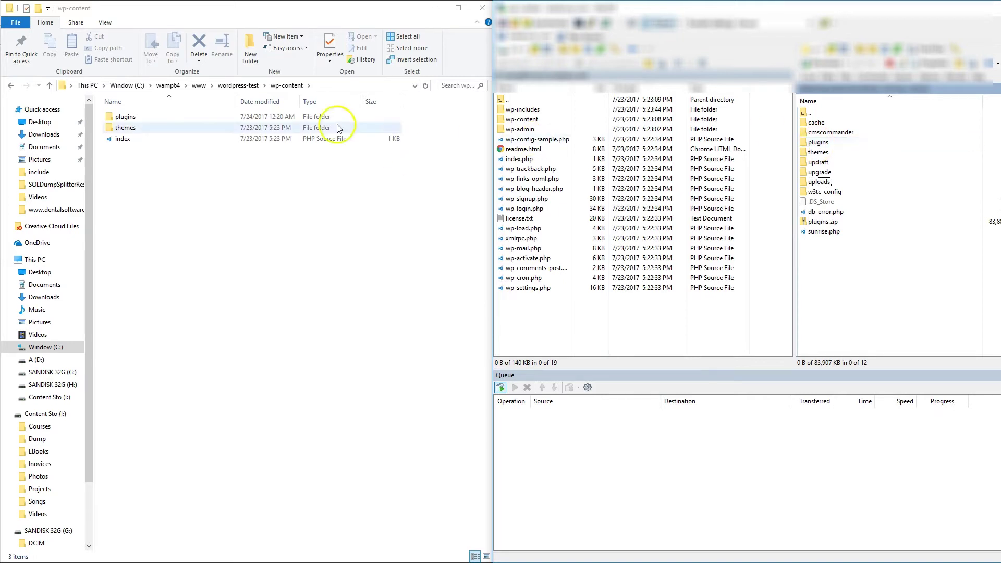
click(827, 156)
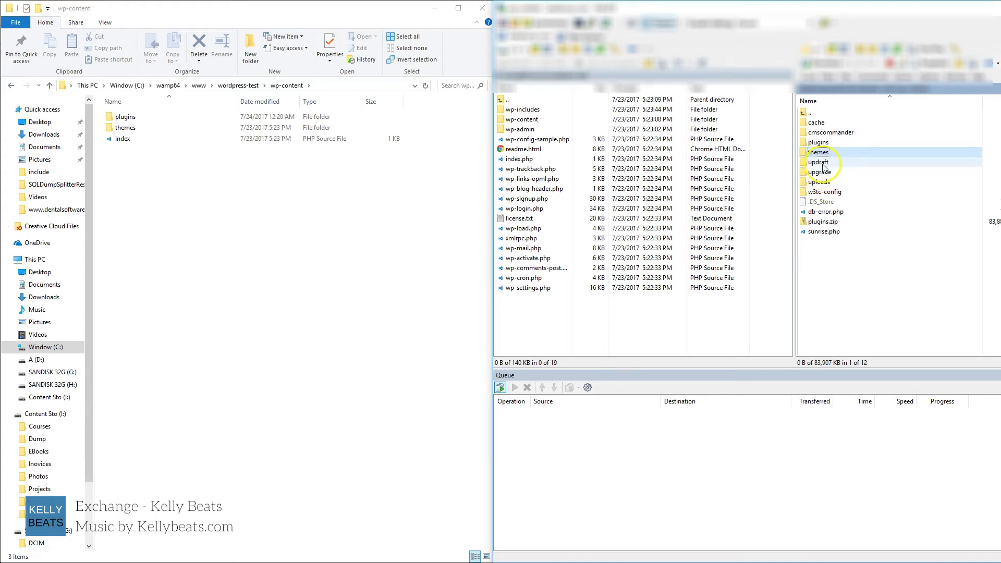
Step: Reopen uploads/sites and scroll through subsite folders 2 through 41 and new_uploads
double_click(818, 182)
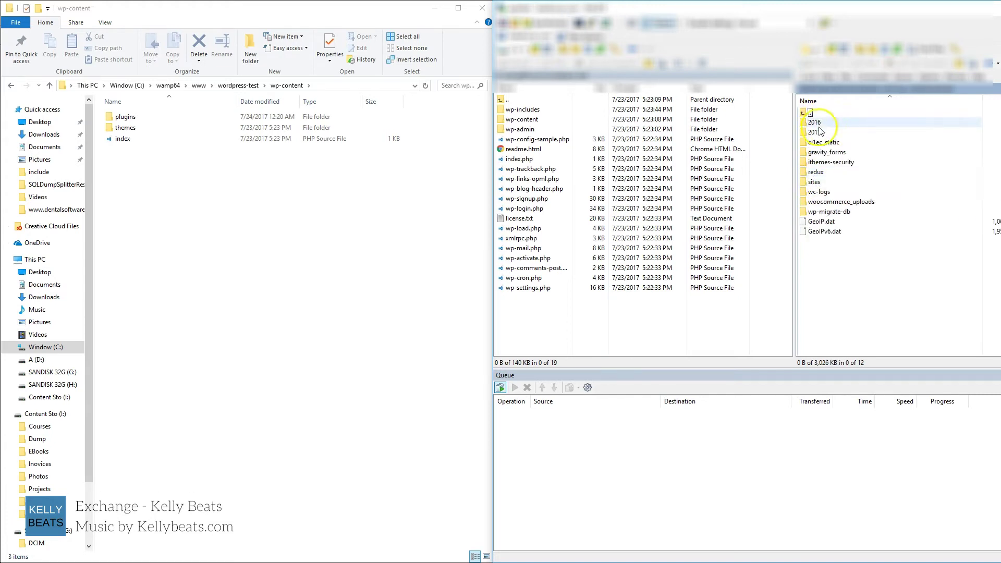
click(816, 181)
double_click(816, 183)
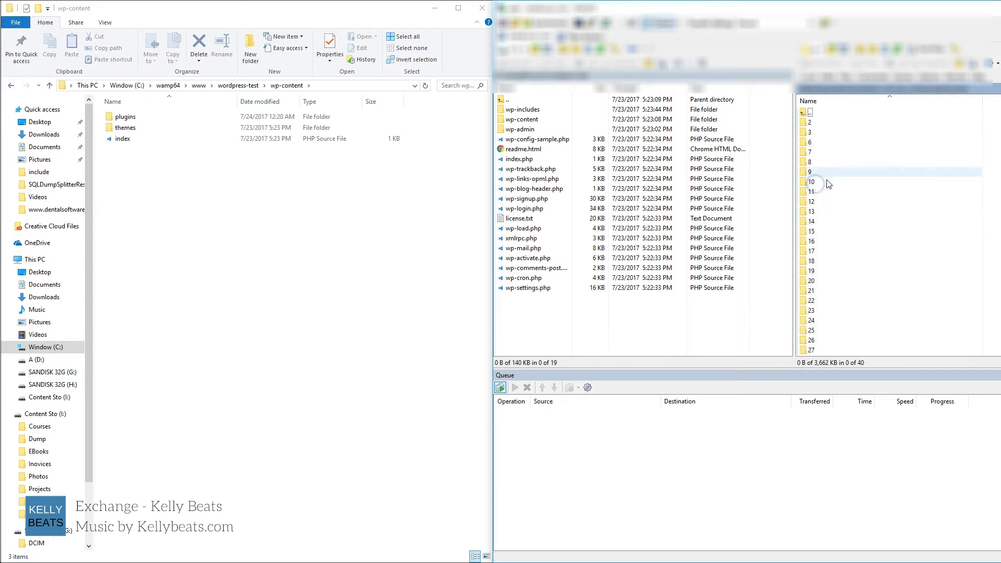
click(812, 124)
scroll(834, 292, down, 6)
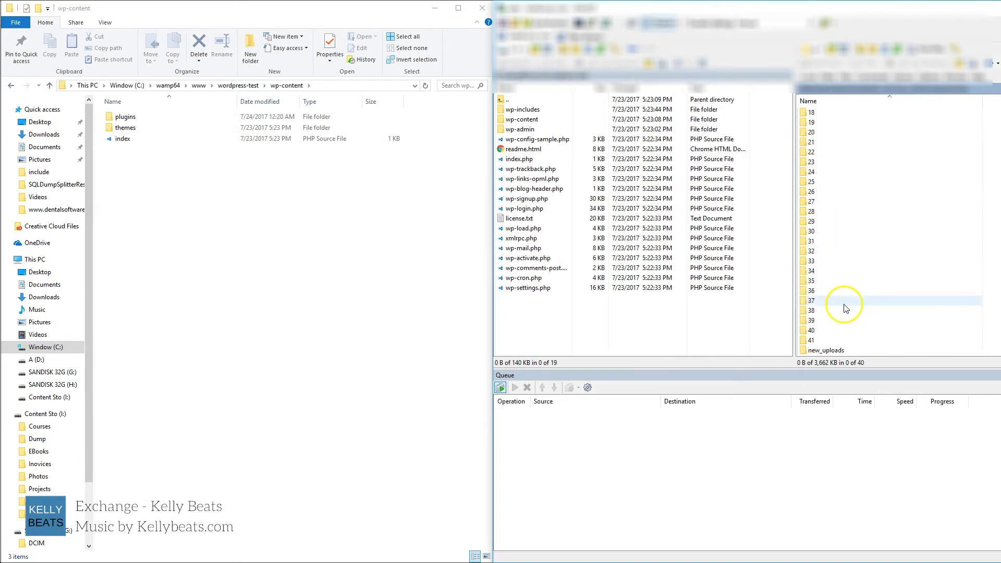
scroll(817, 172, up, 6)
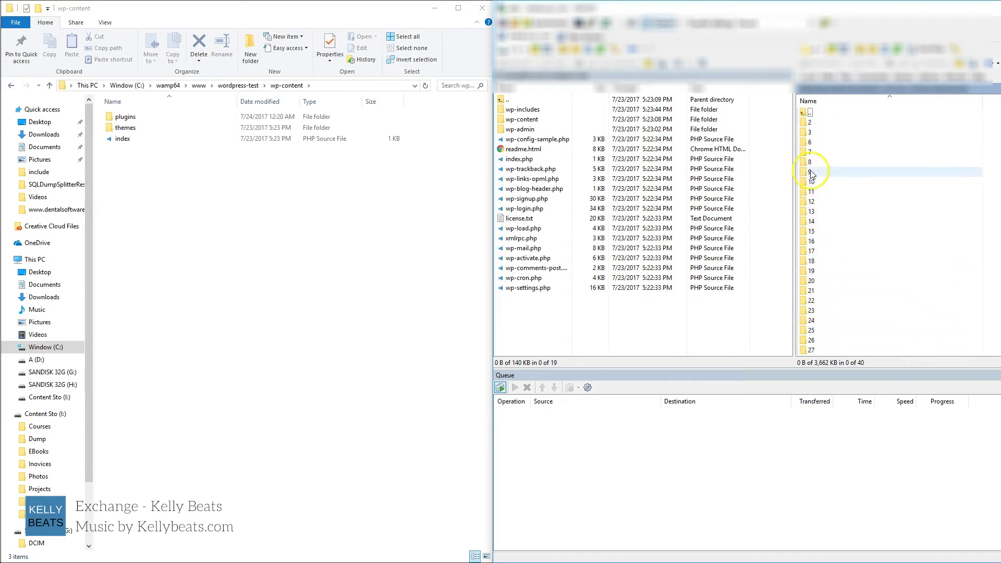
Step: Switch to the live host's phpMyAdmin and scroll its 250 tables, including the wp_j9zu3ylymr_10_ tables
click(436, 9)
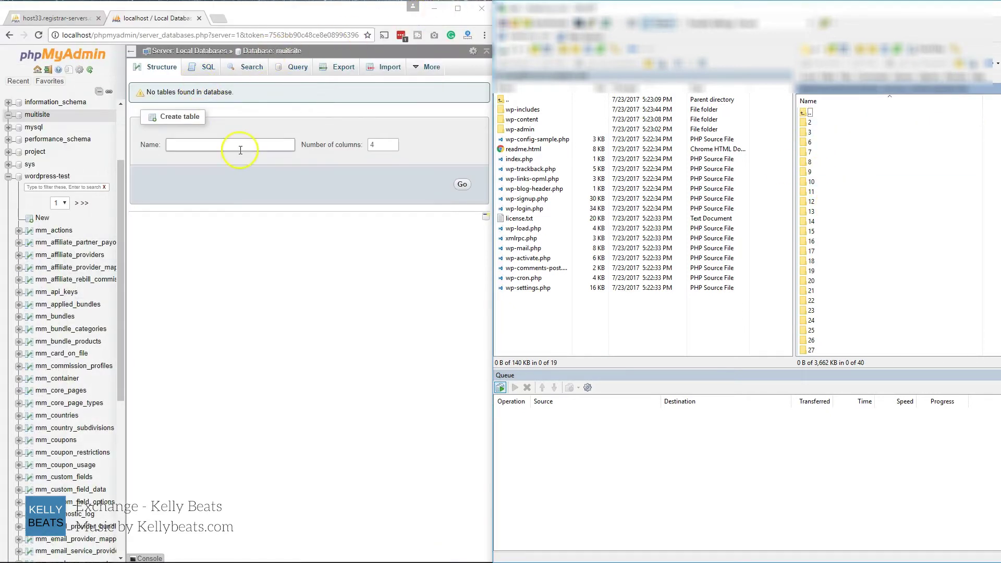
click(81, 22)
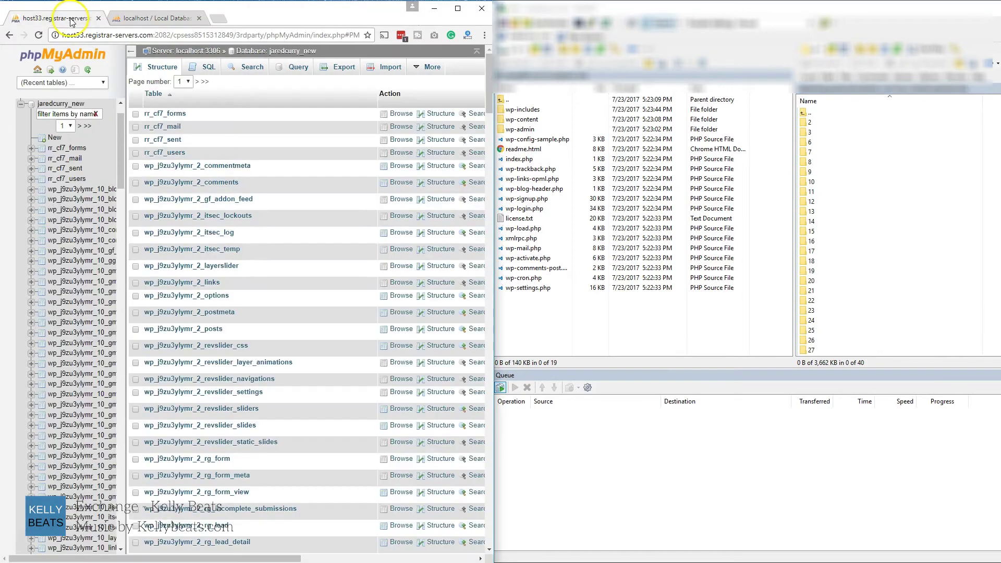
scroll(185, 236, down, 1)
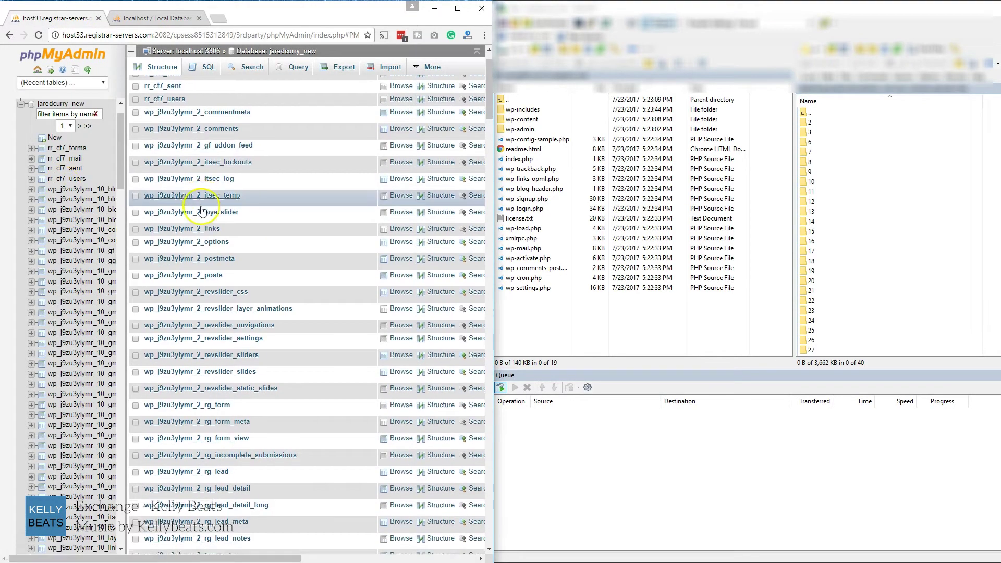
scroll(177, 230, down, 4)
scroll(177, 209, up, 4)
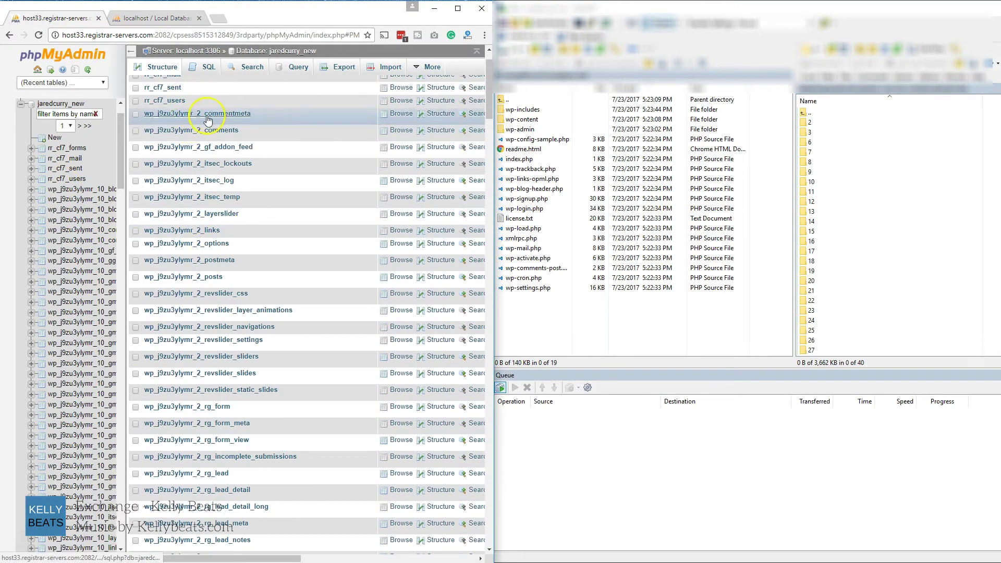
scroll(203, 167, down, 15)
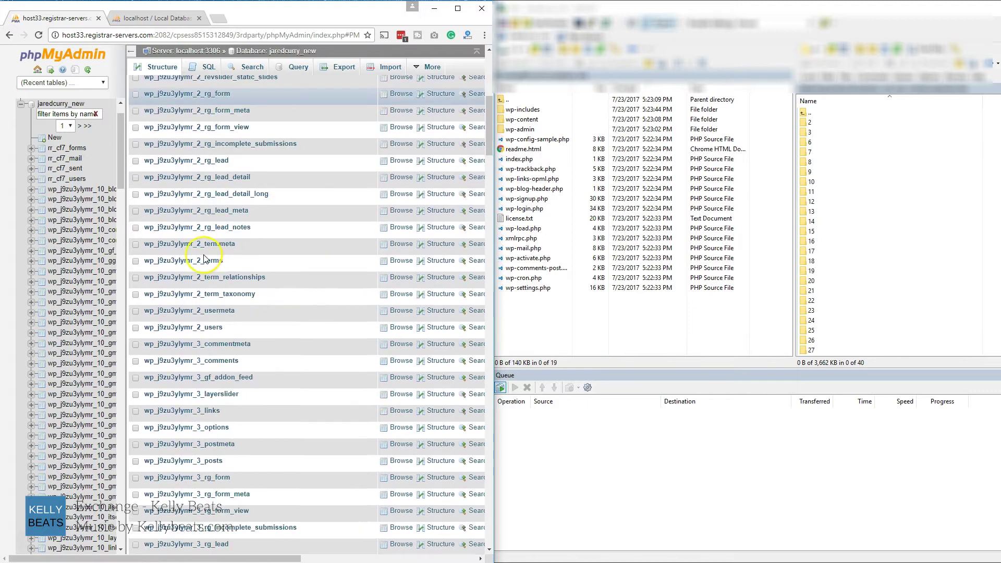
scroll(211, 267, down, 20)
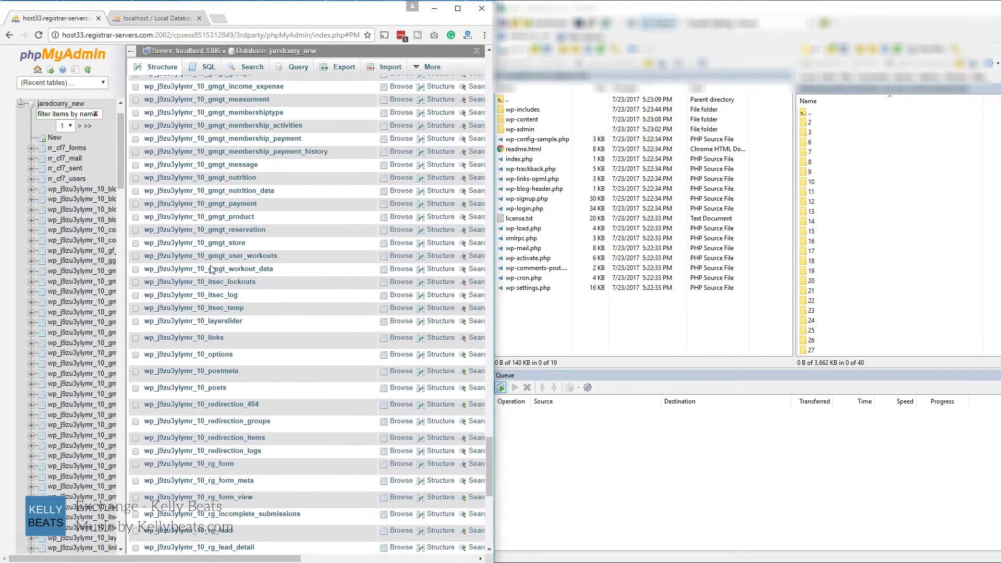
scroll(211, 267, up, 3)
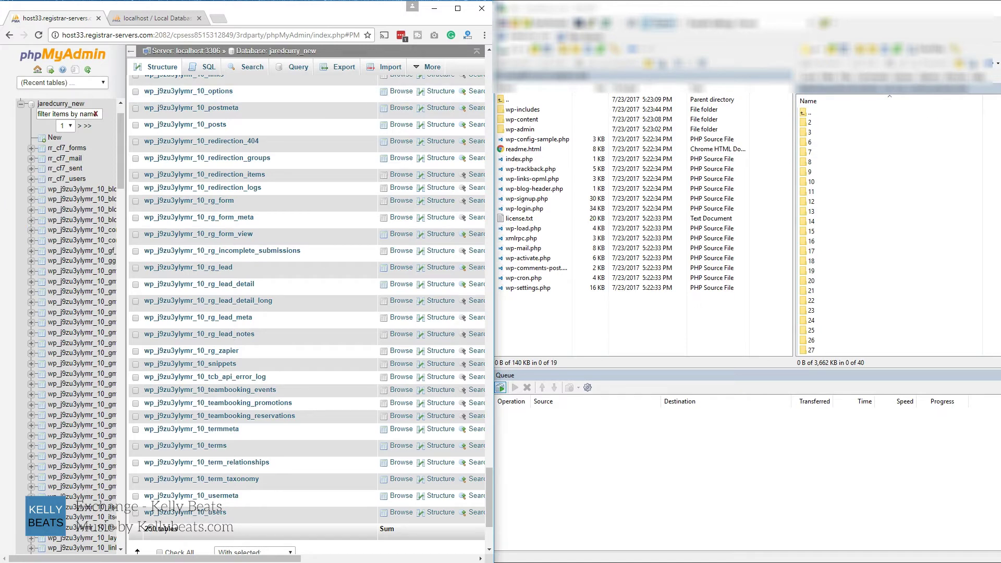
Step: Reconnect to the server and go to the jaredcurry_new database's Export page
click(861, 304)
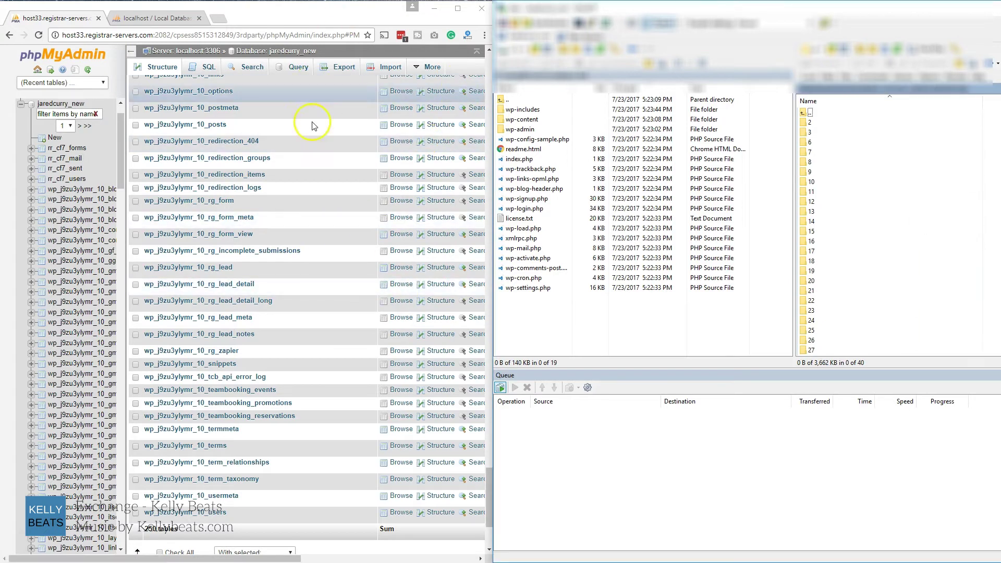
scroll(198, 114, up, 6)
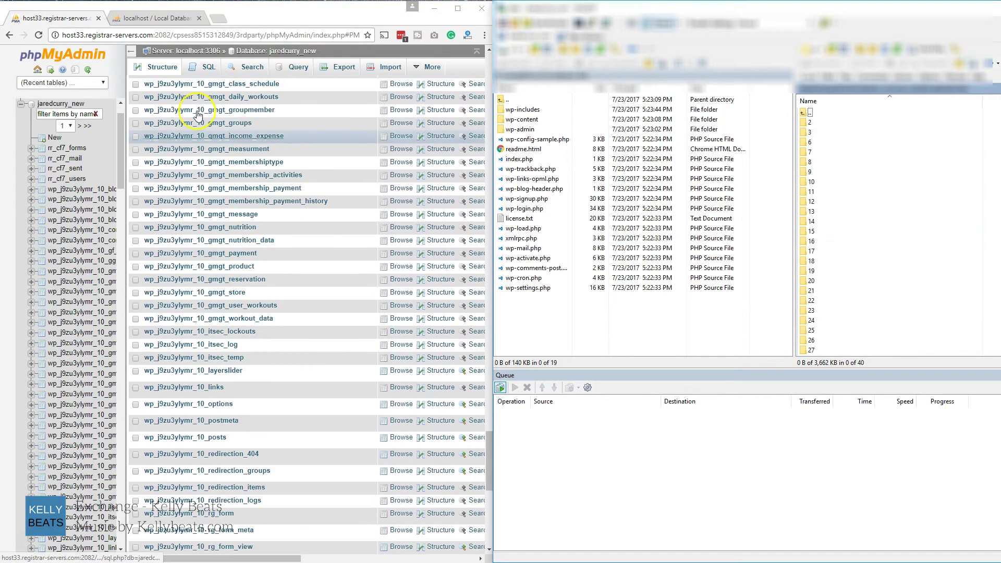
click(341, 68)
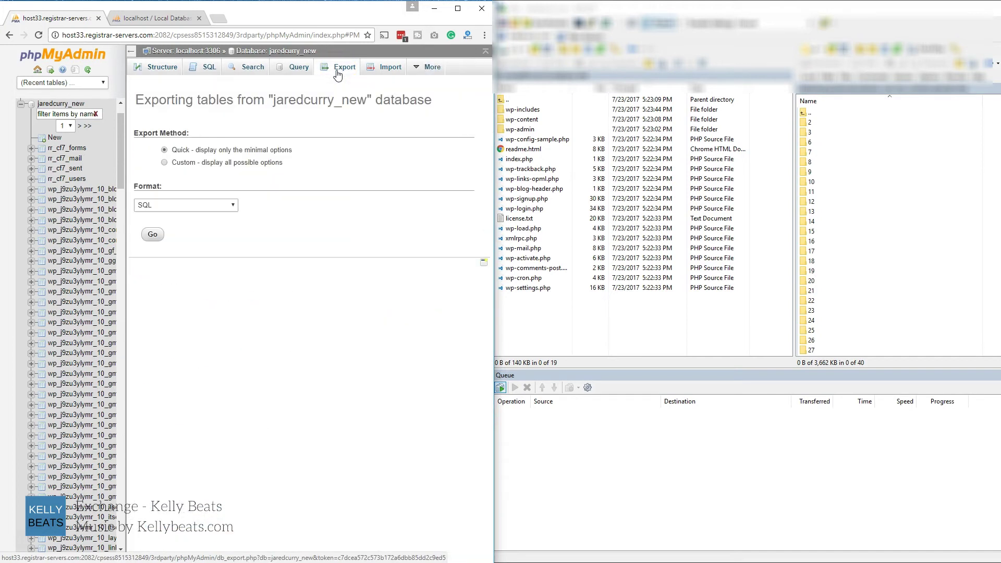
Step: Switch to Custom export and select the wp_j9zu3ylymr_2_ tables from commentmeta through term_taxonomy
click(164, 164)
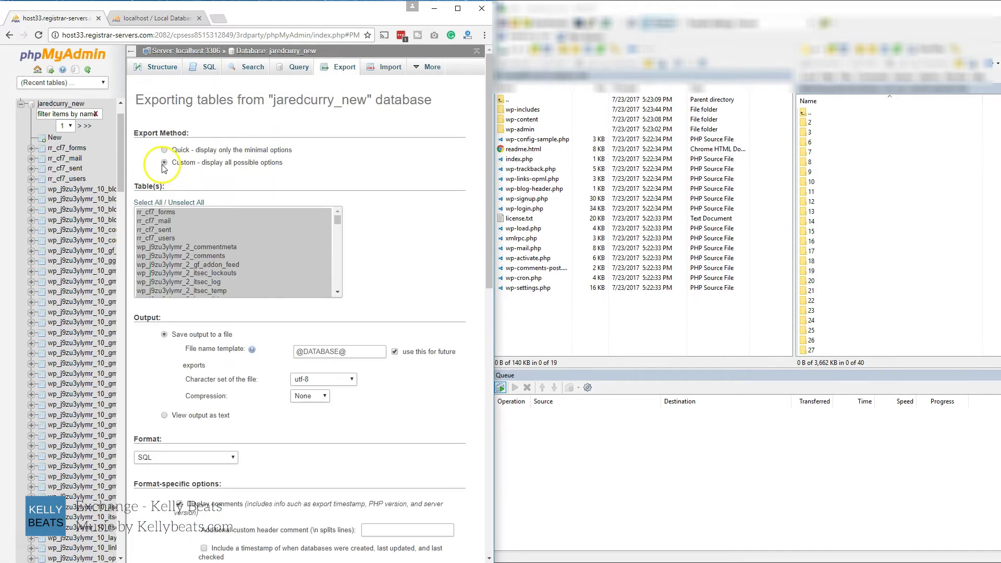
click(226, 237)
click(205, 256)
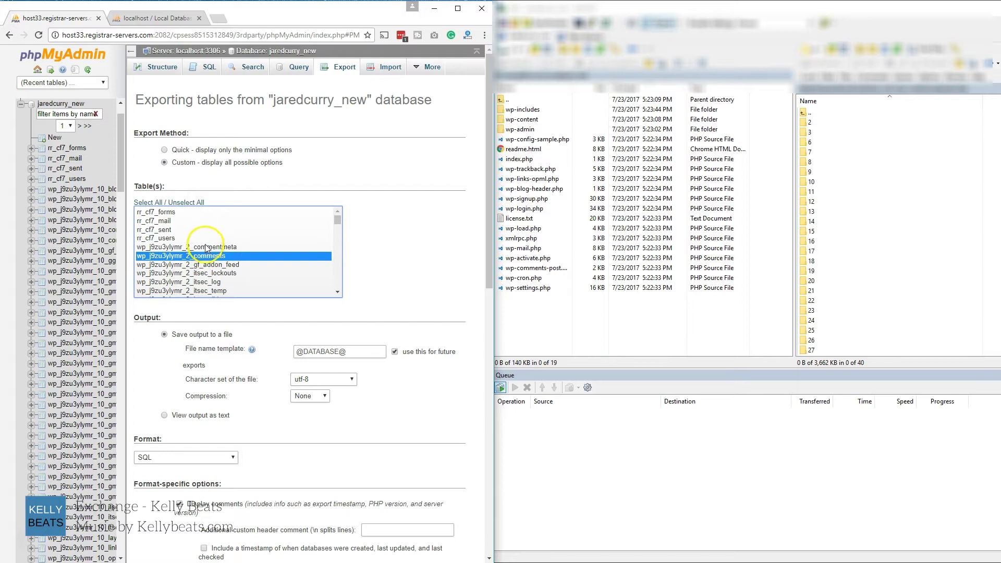
click(206, 247)
key(shift+Down)
key(shift+Down)
key(shift+Down)
key(shift+Down)
key(shift+Down)
key(shift+Down)
key(shift+Down)
key(shift+Down)
key(shift+Down)
key(shift+Down)
key(shift+Down)
key(shift+Down)
key(shift+Down)
key(shift+Down)
key(shift+Down)
key(shift+Down)
key(shift+Down)
key(shift+Down)
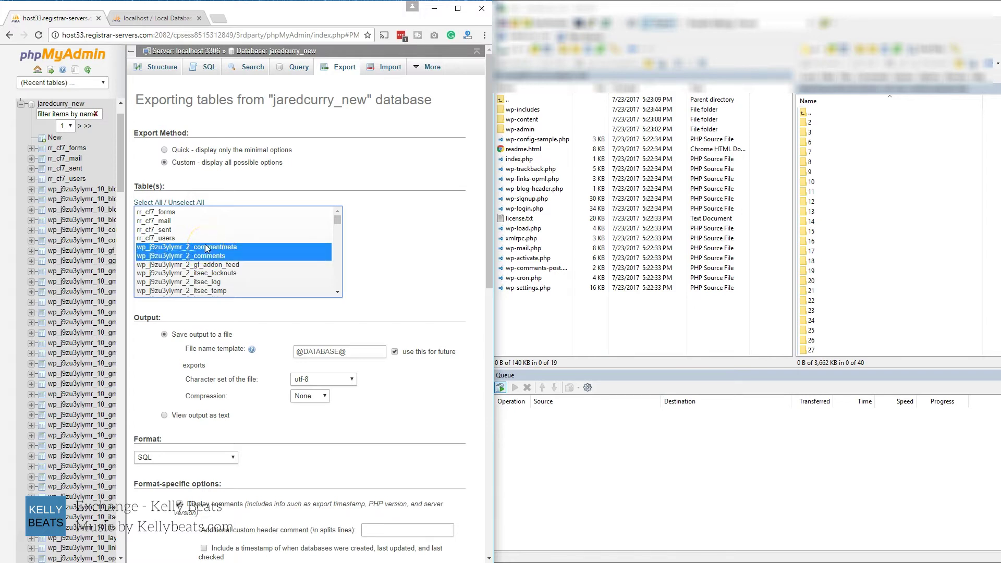
key(shift+Down)
key(shift+Down)
key(shift+Down)
key(shift+Down)
key(shift+Down)
key(shift+Down)
key(shift+Down)
key(shift+Down)
key(shift+Down)
key(shift+Down)
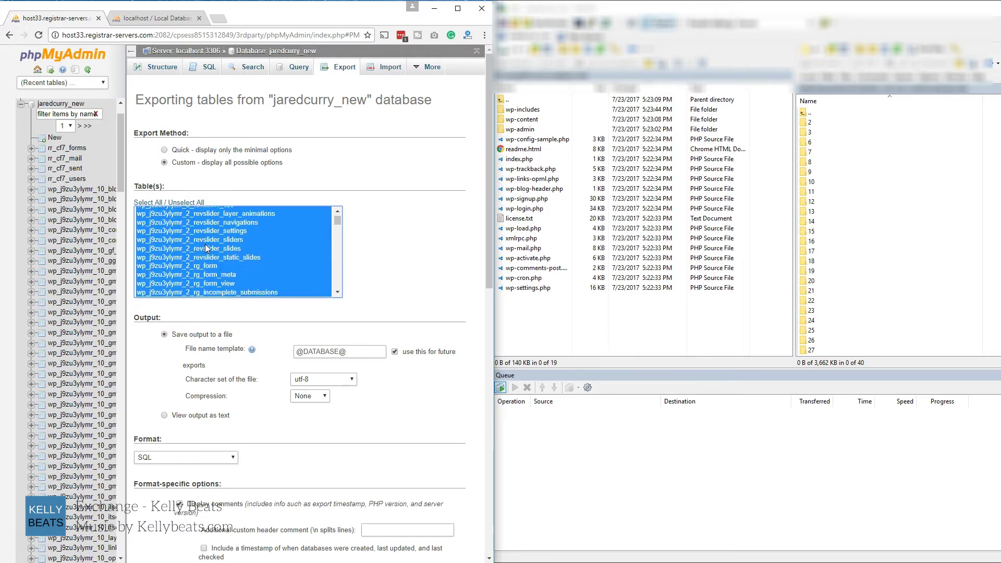
key(shift+Down)
key(shift+Down)
key(shift+Down)
key(shift+Down)
key(shift+Down)
key(shift+Down)
key(shift+Down)
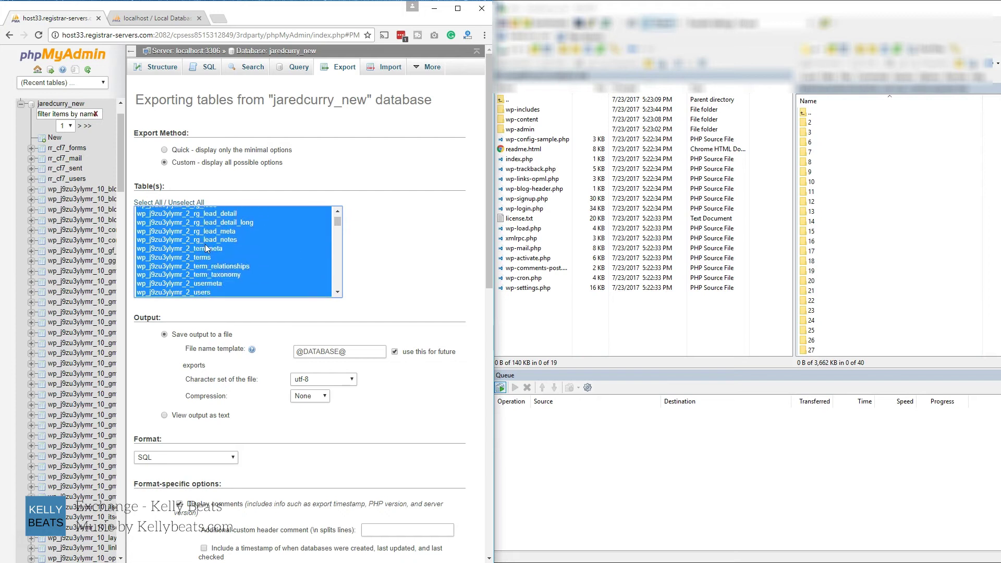
key(shift+Up)
key(shift+Up)
key(shift+Up)
key(shift+Up)
key(shift+Up)
key(shift+Up)
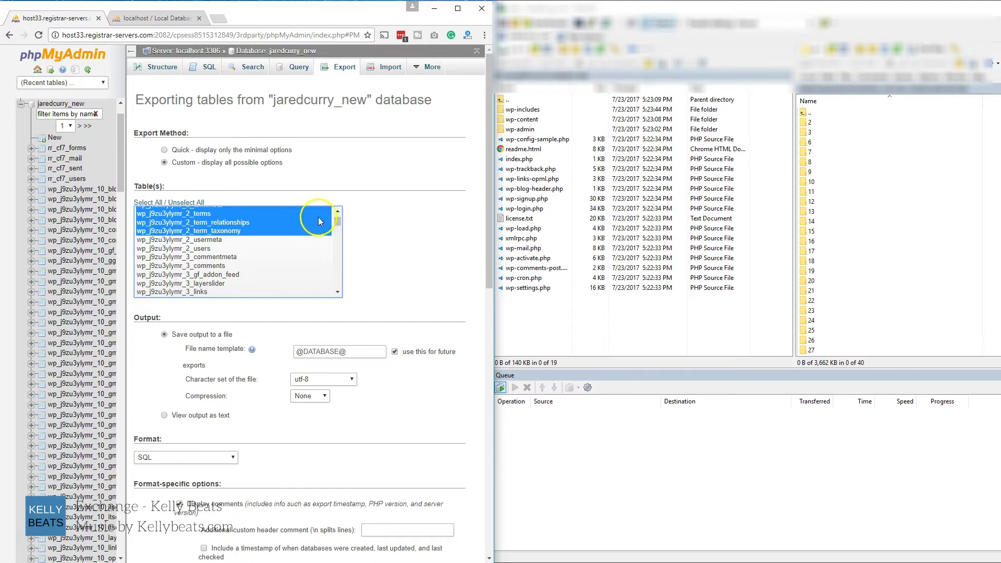
drag(334, 223, 338, 297)
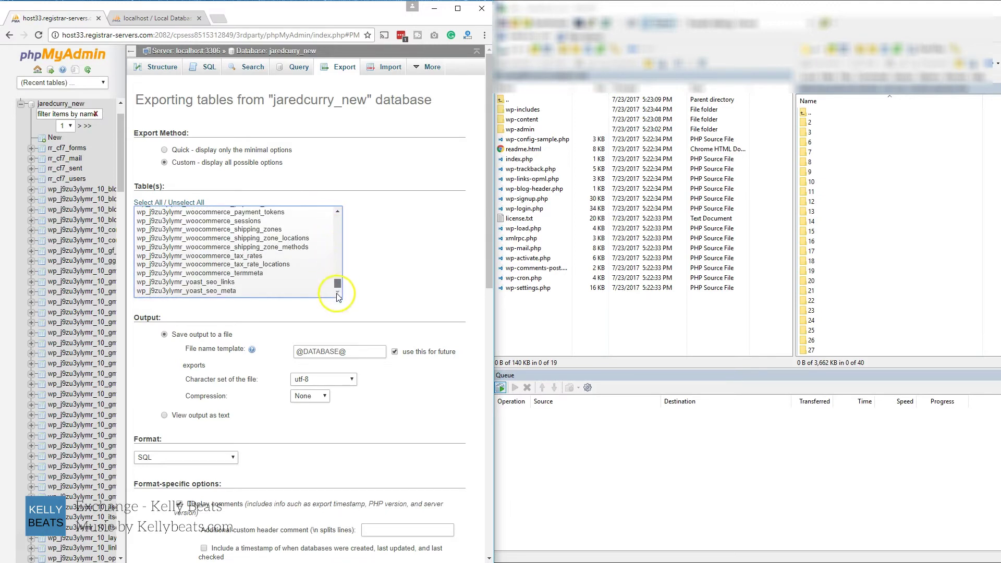
Step: Scroll through the export Tables list to review the selected subsite 2 tables
scroll(227, 279, up, 4)
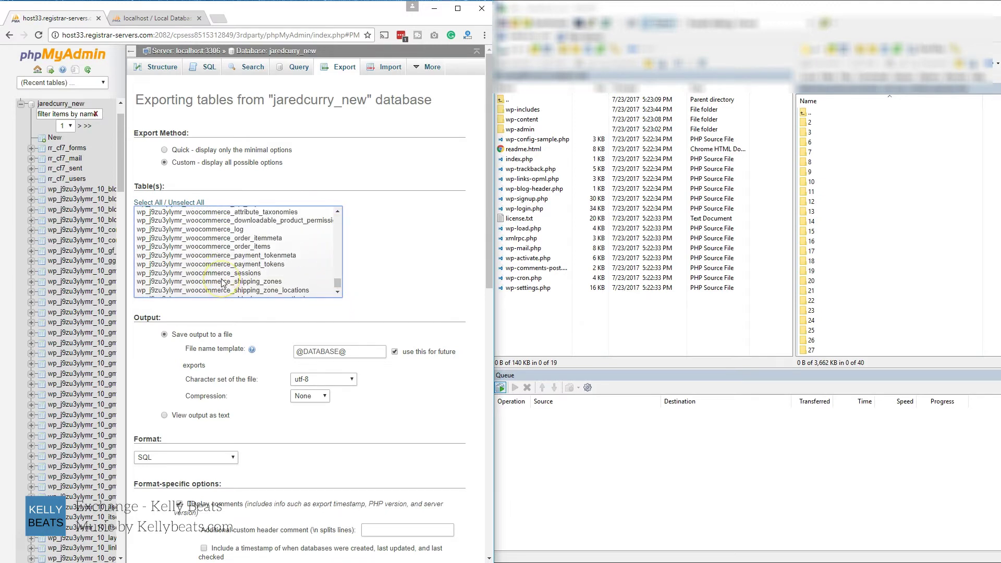
scroll(227, 278, up, 2)
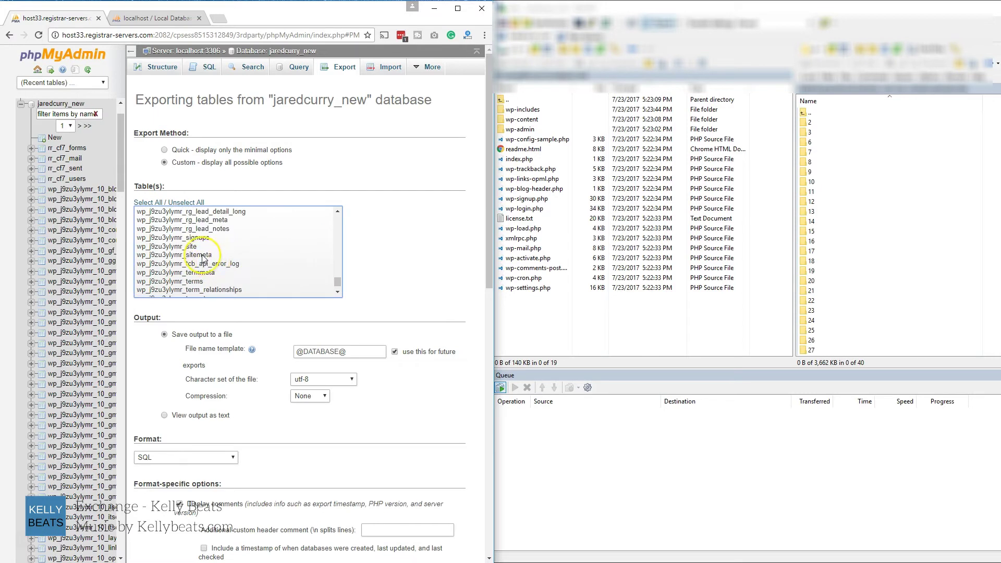
scroll(203, 258, down, 2)
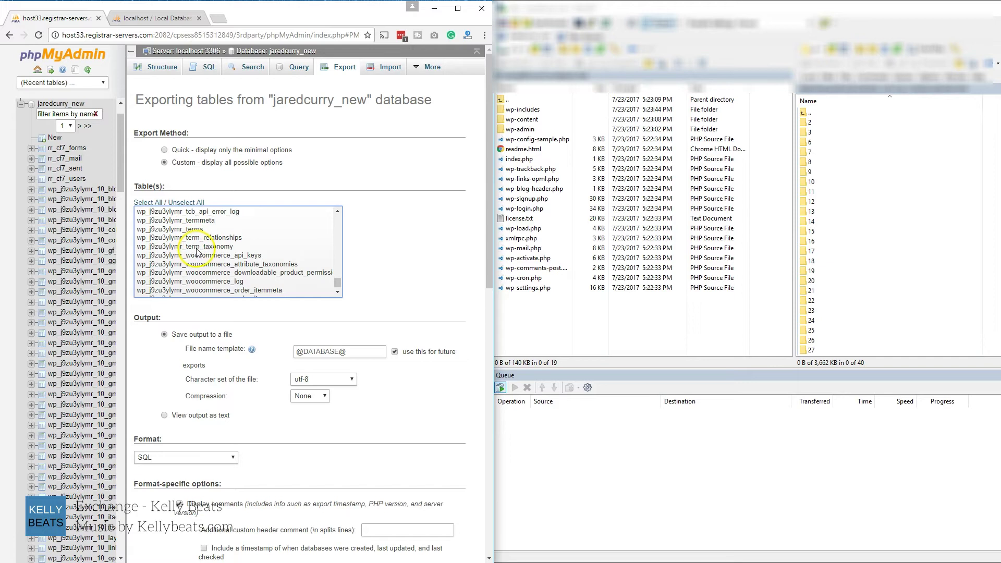
scroll(197, 252, down, 6)
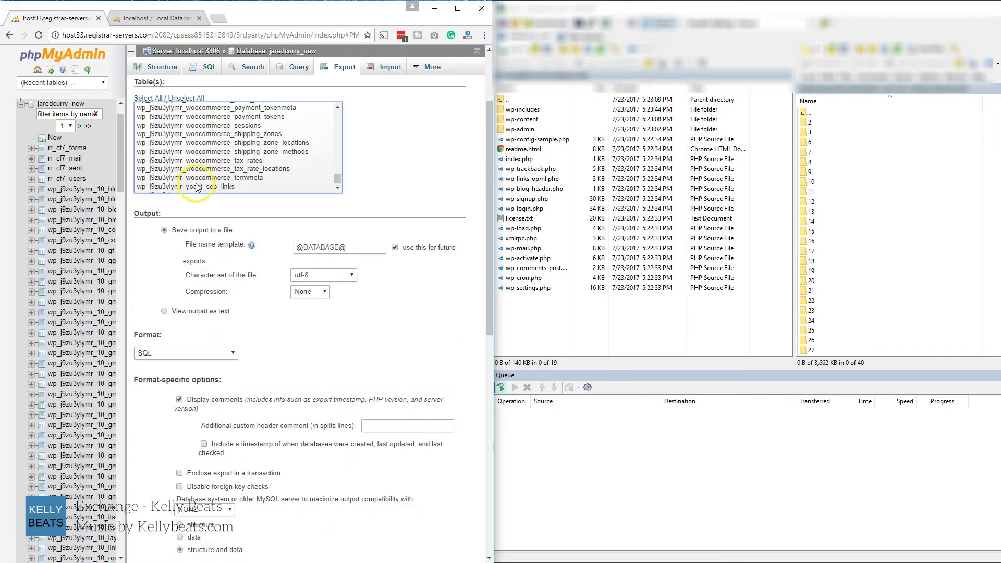
scroll(196, 188, up, 10)
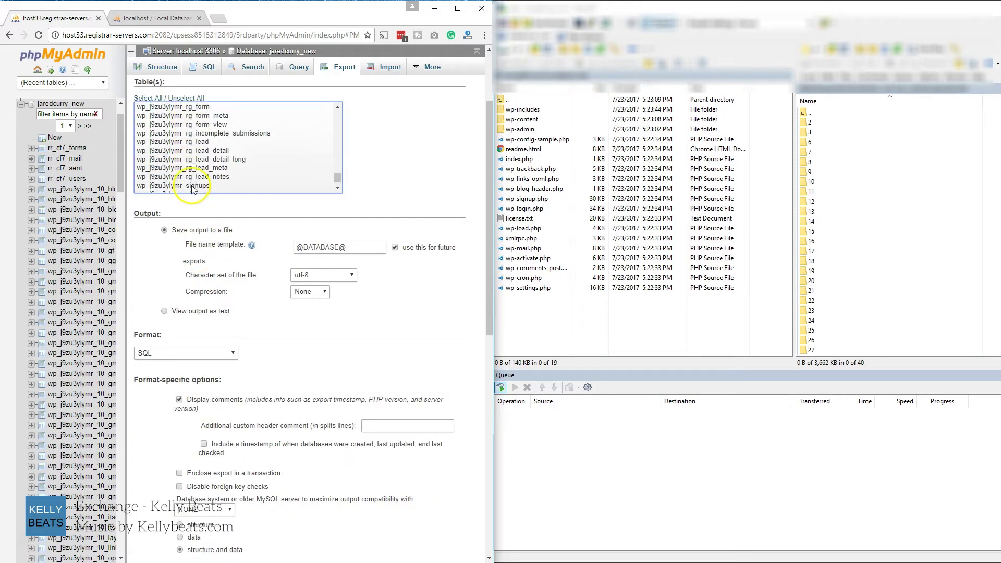
scroll(193, 189, up, 10)
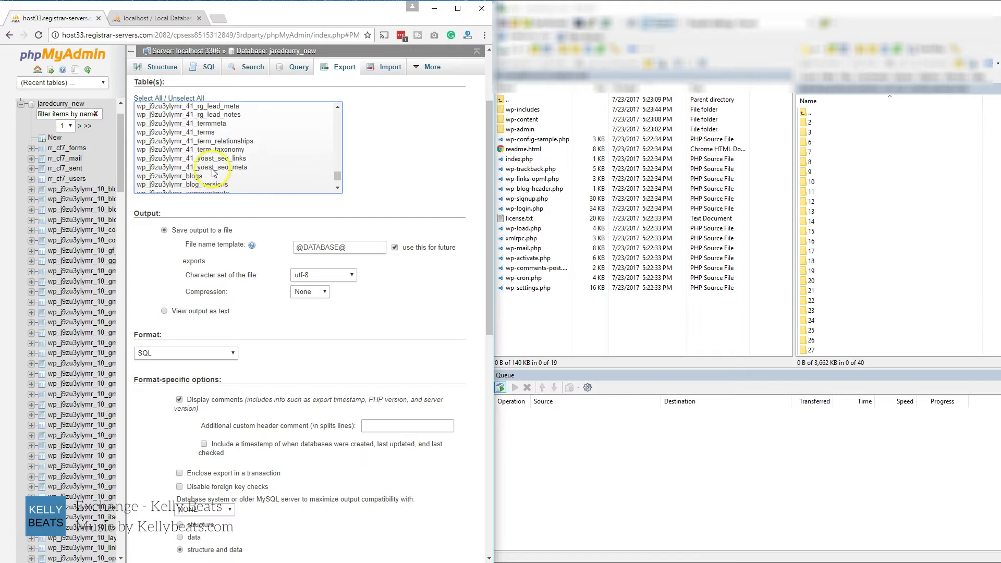
scroll(213, 172, down, 3)
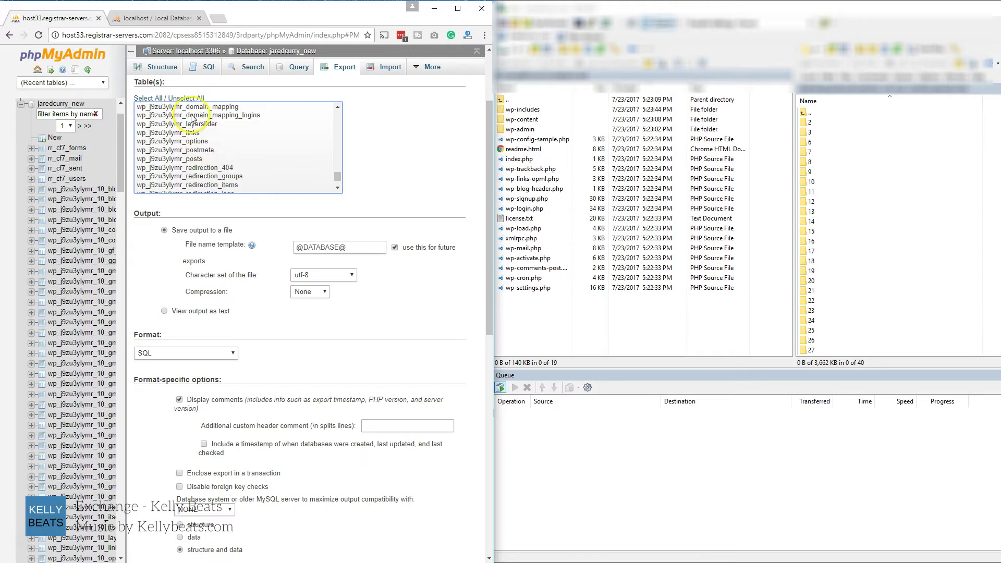
scroll(193, 118, down, 5)
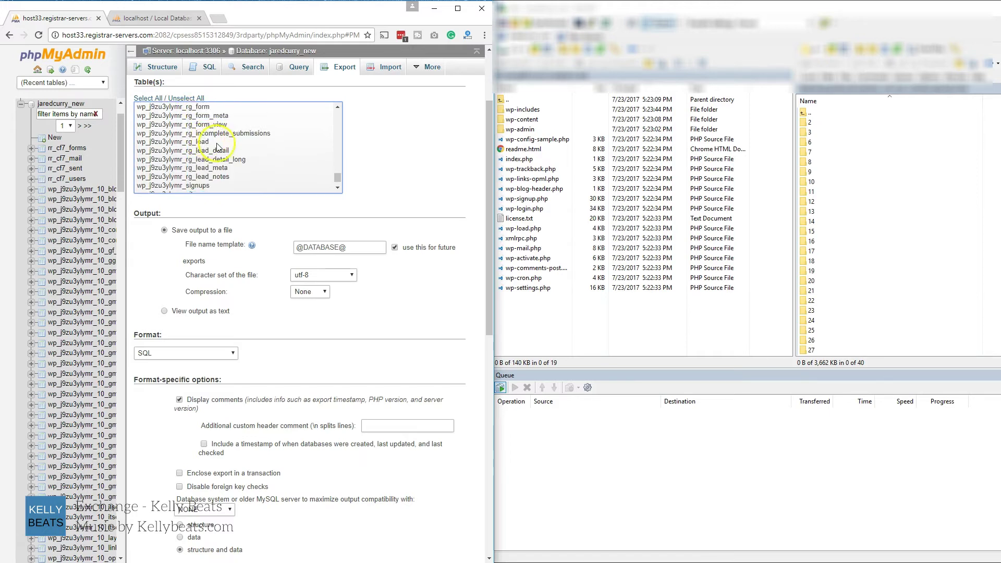
scroll(218, 148, down, 10)
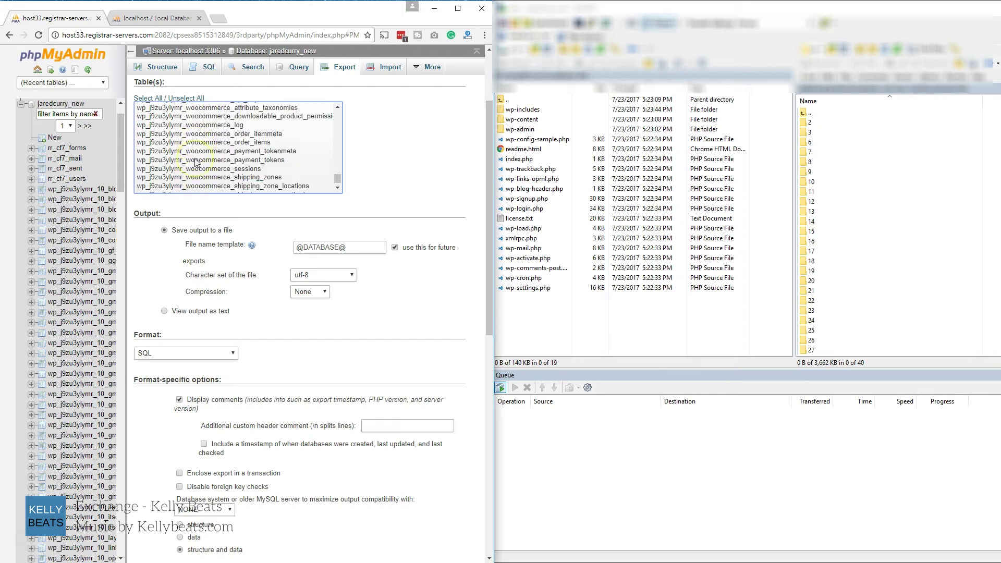
scroll(196, 162, down, 3)
scroll(193, 164, down, 2)
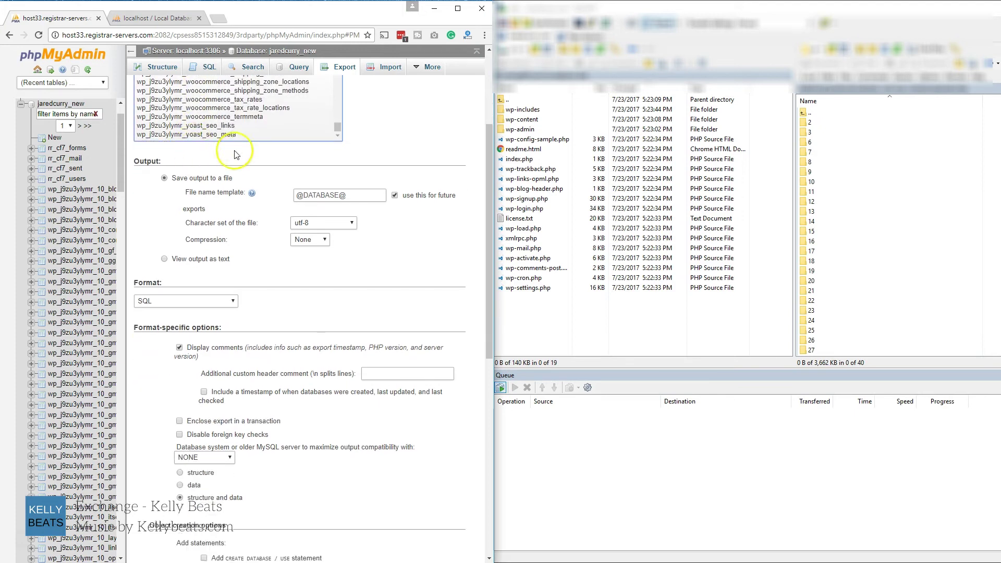
drag(234, 155, 324, 161)
scroll(357, 233, up, 5)
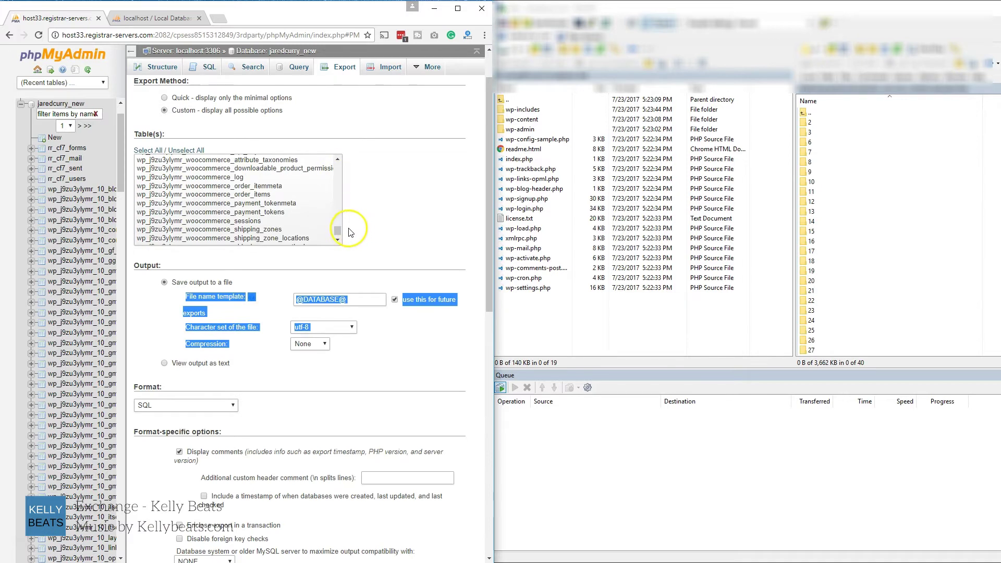
drag(338, 230, 335, 197)
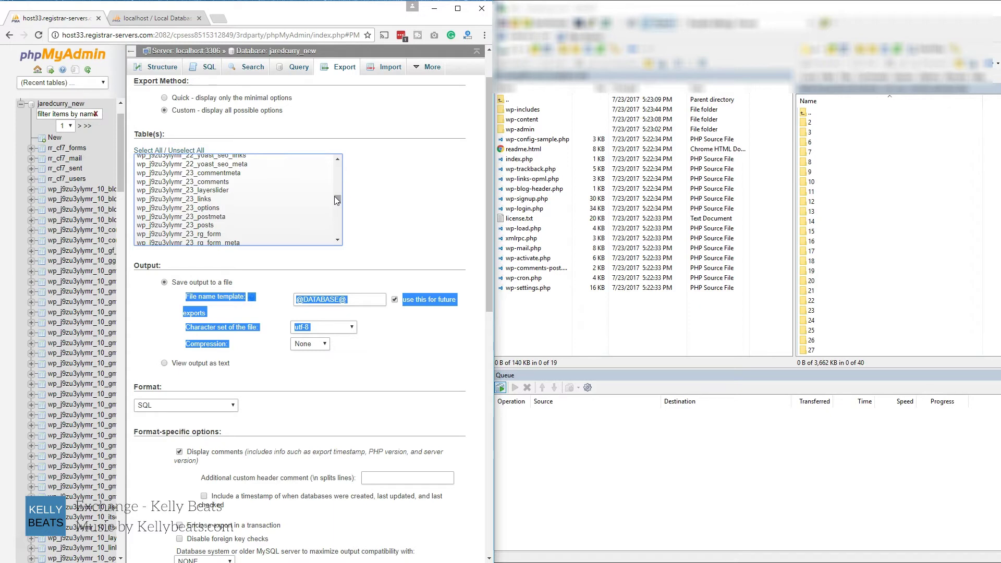
Step: Search the page for 'user' and select the wp_j9zu3ylymr_2_users table
key(ctrl+f)
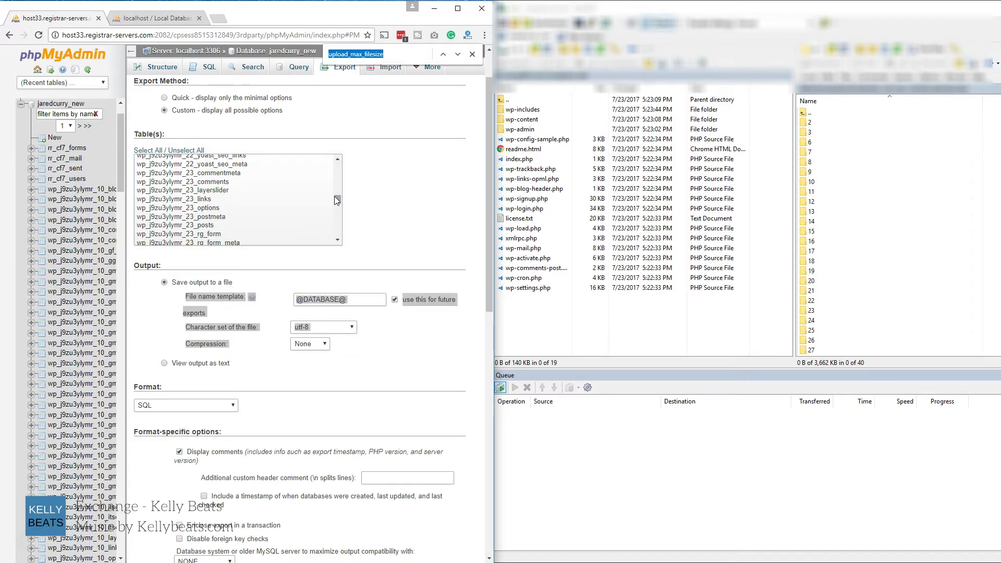
text(users)
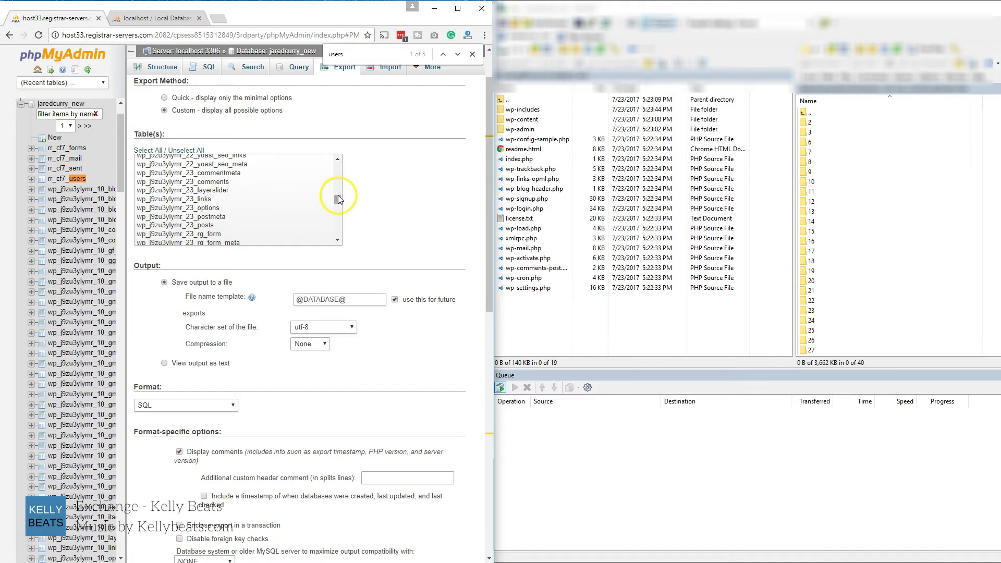
drag(338, 198, 346, 164)
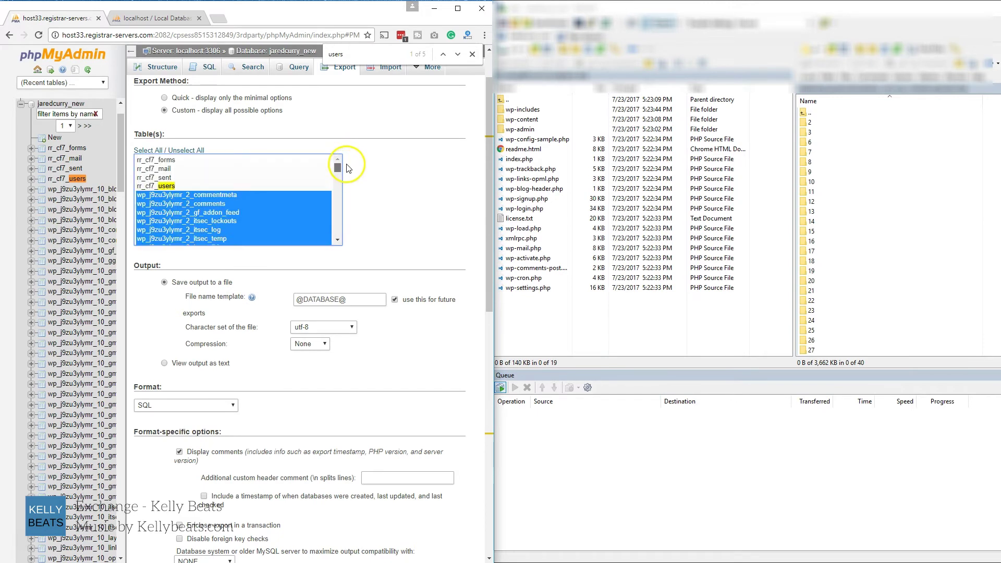
click(458, 54)
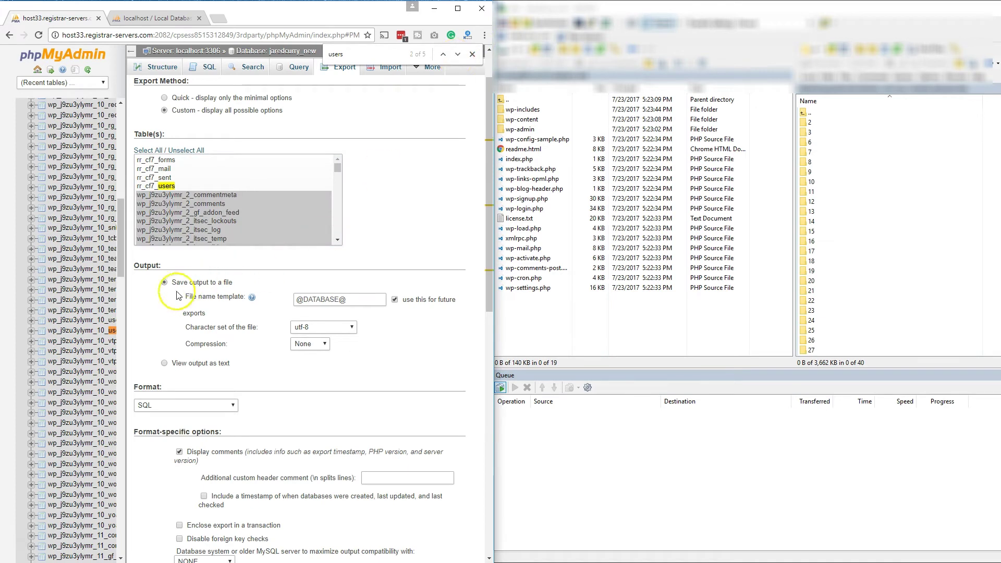
scroll(126, 311, down, 8)
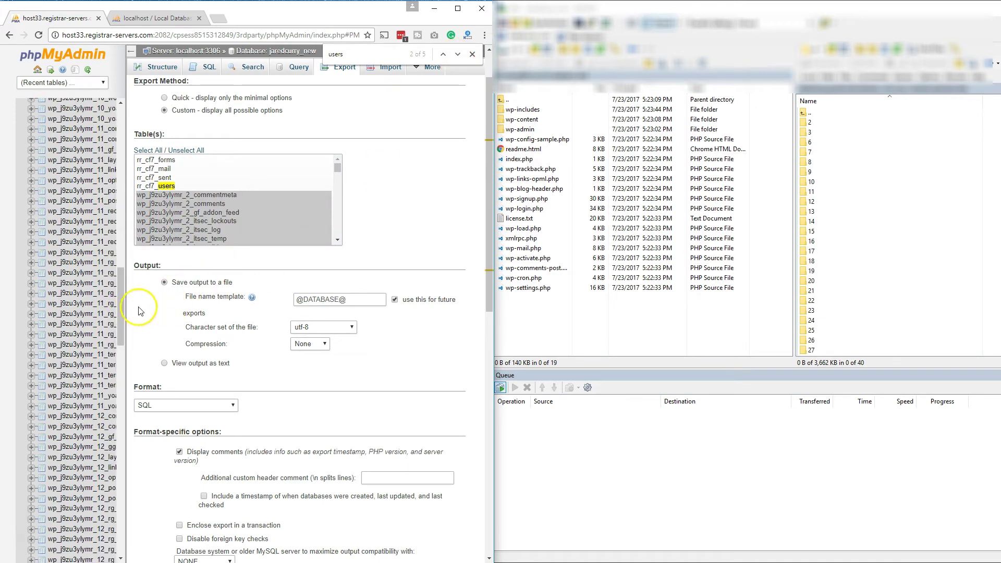
drag(128, 310, 172, 318)
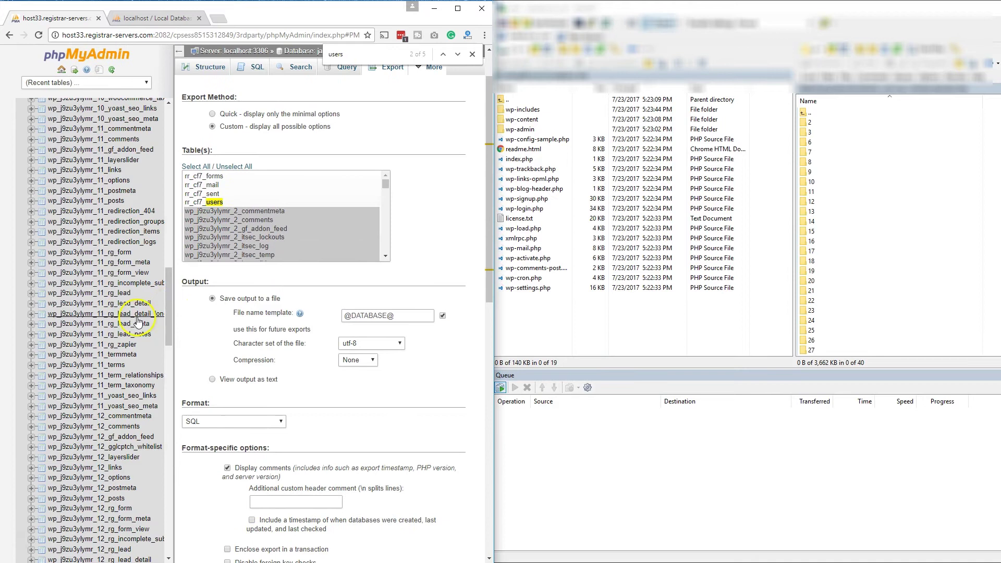
scroll(137, 324, down, 4)
scroll(137, 324, up, 6)
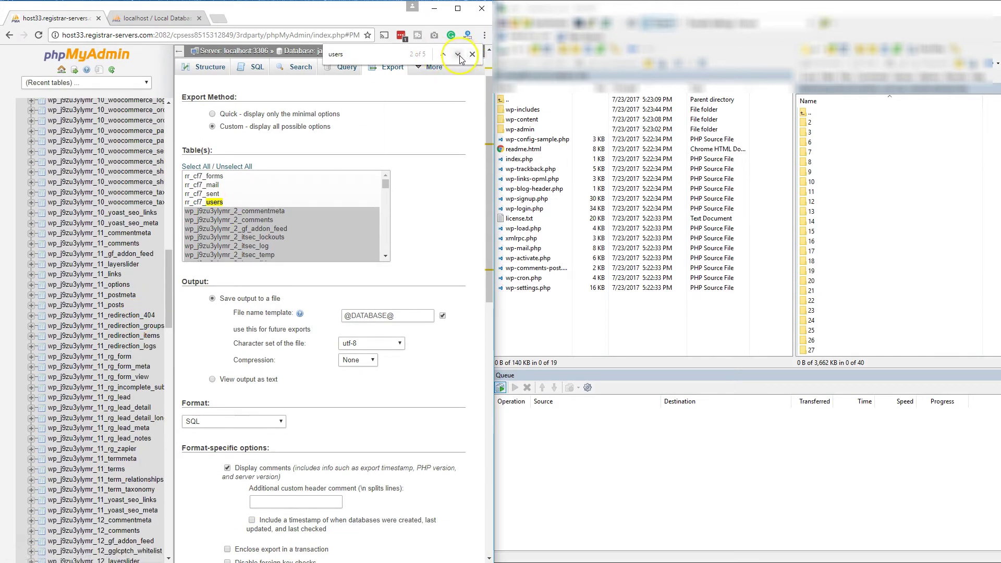
click(459, 55)
click(459, 55)
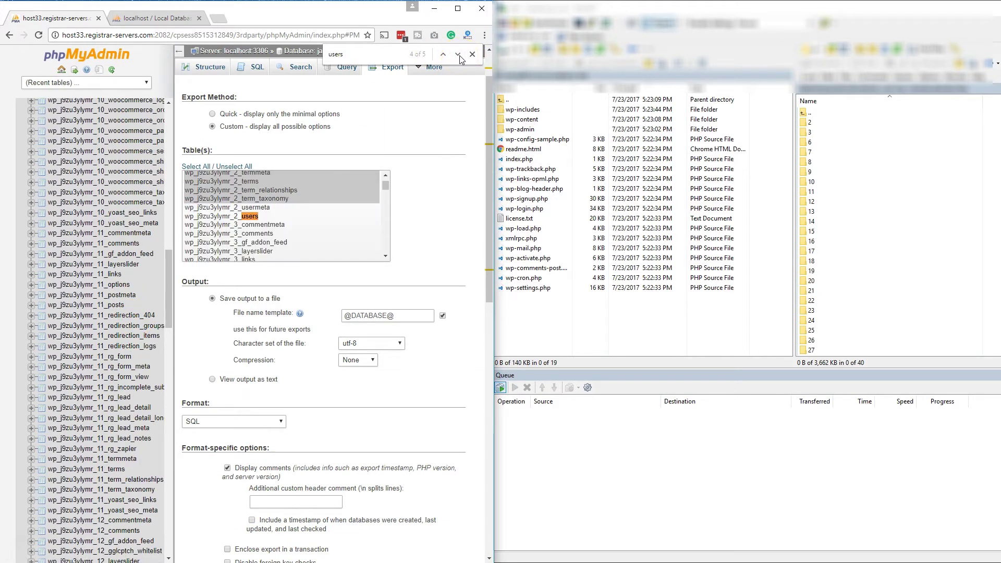
click(246, 209)
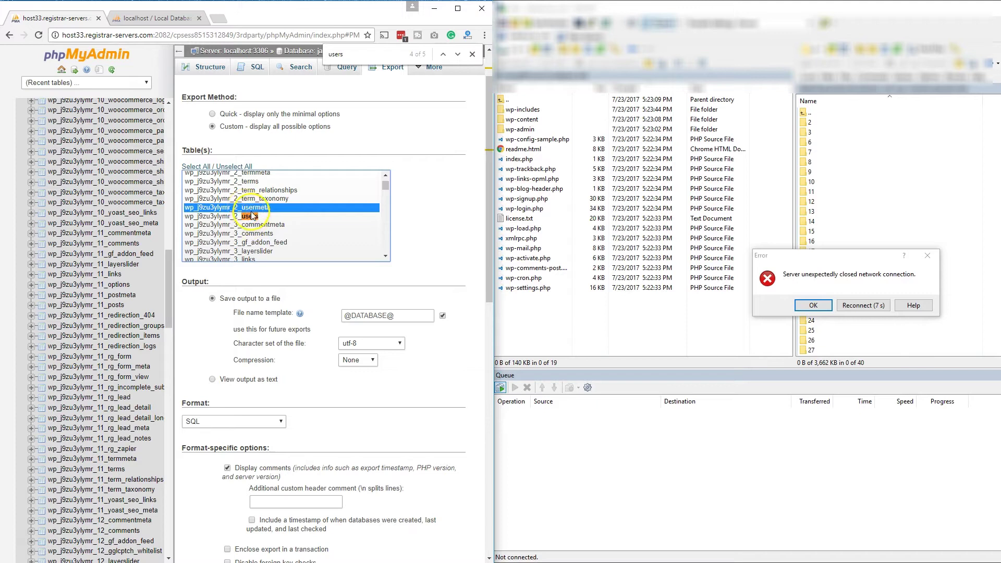
click(240, 217)
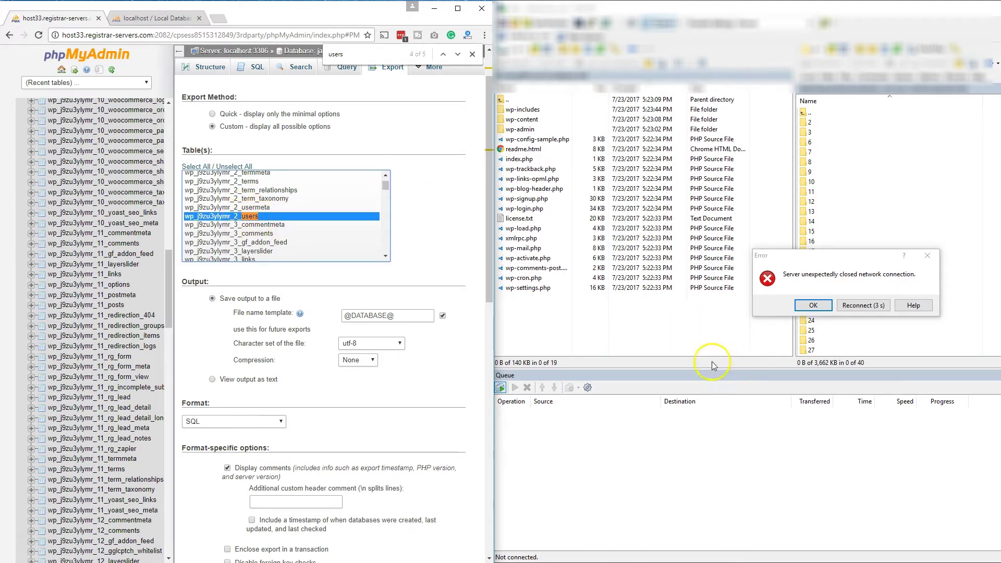
scroll(276, 228, down, 10)
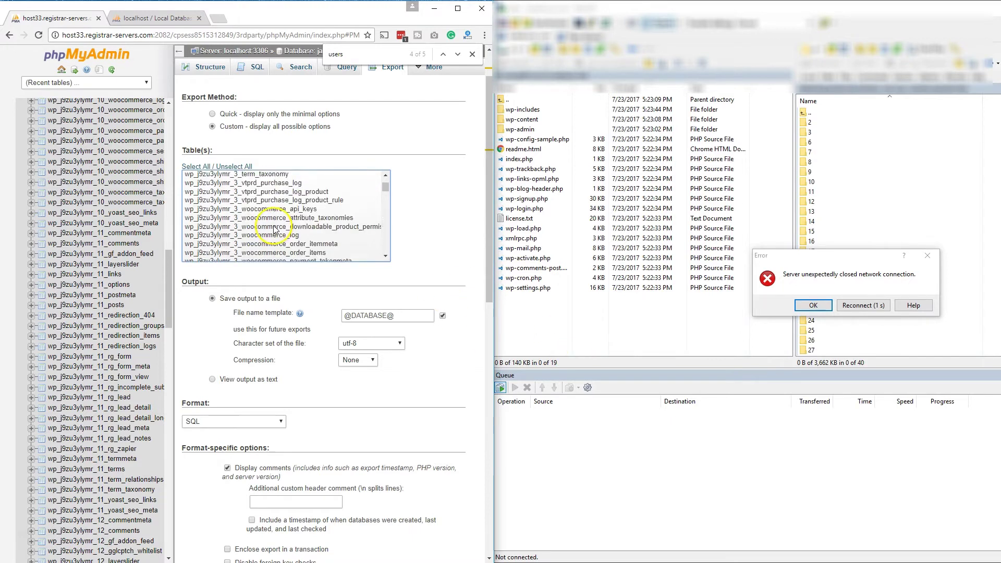
scroll(276, 228, down, 20)
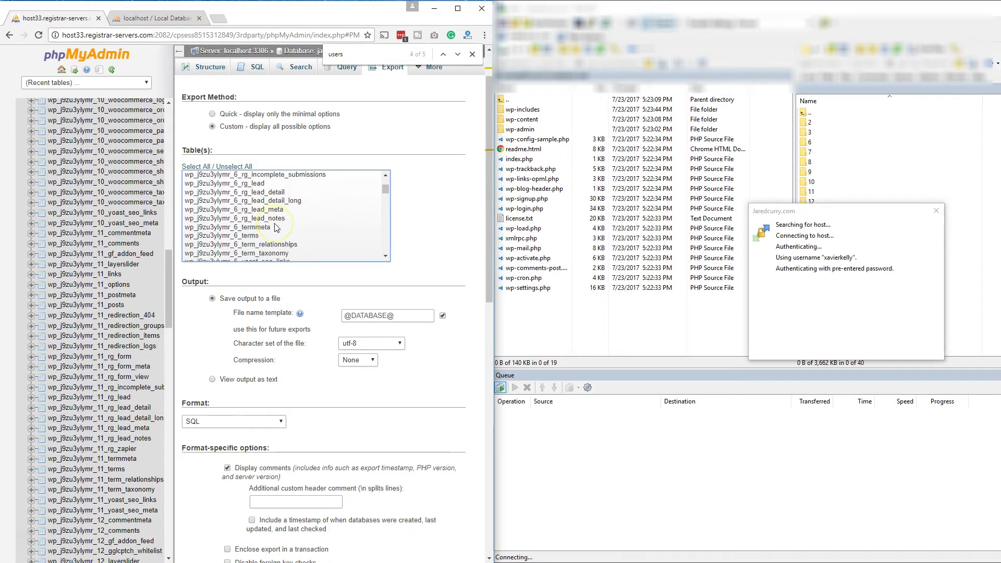
Step: Open wp-content in WinSCP's left pane and the subsite uploads folder 2 in the right pane
click(880, 233)
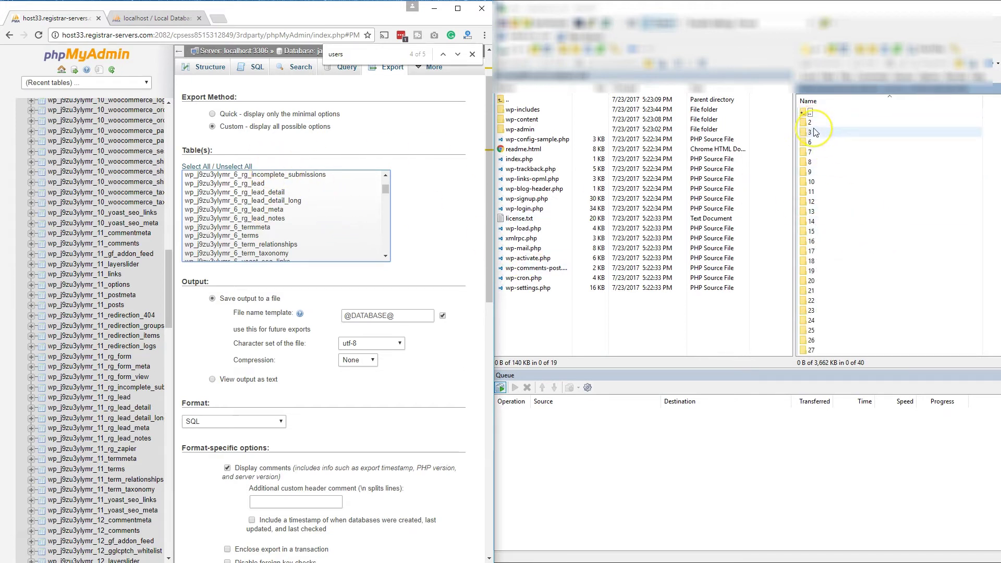
double_click(530, 119)
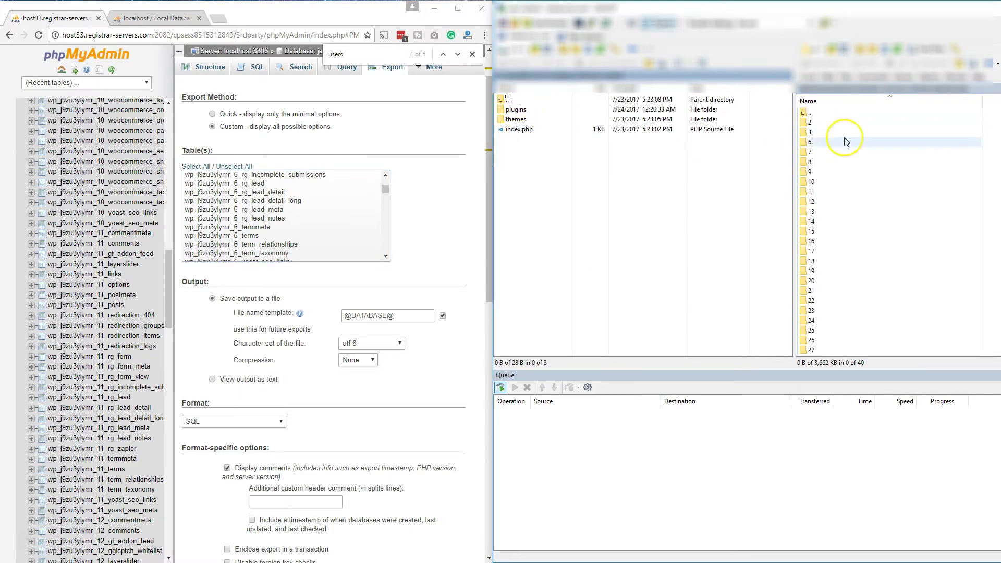
double_click(809, 123)
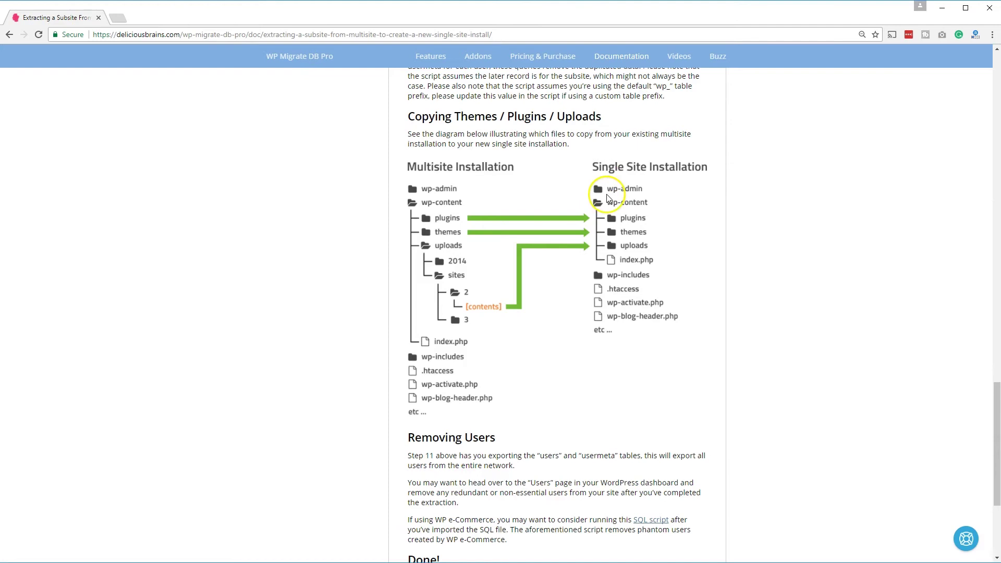
Step: Scroll the Delicious Brains guide down to its Copying Themes / Plugins / Uploads diagram
scroll(611, 211, up, 10)
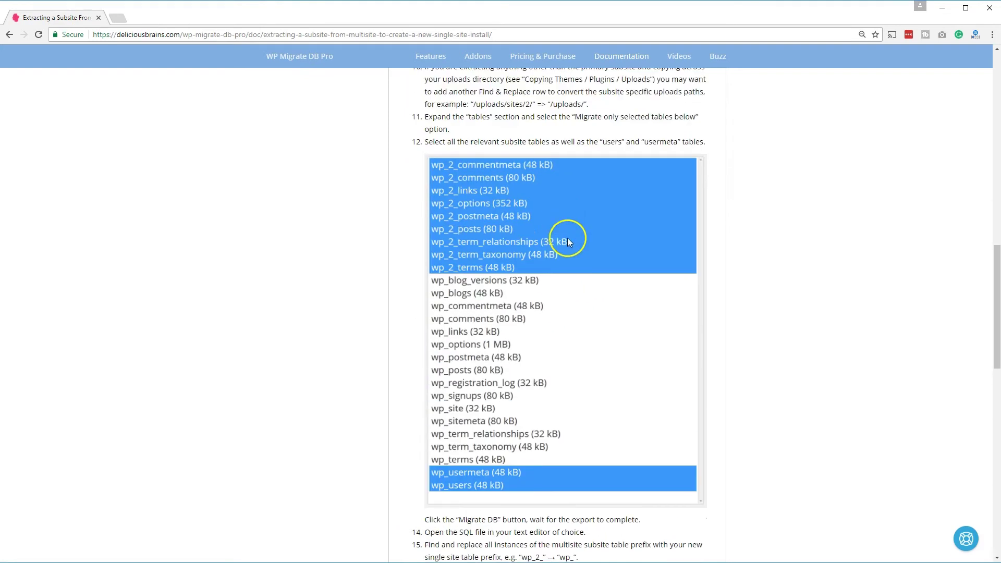
scroll(567, 238, up, 15)
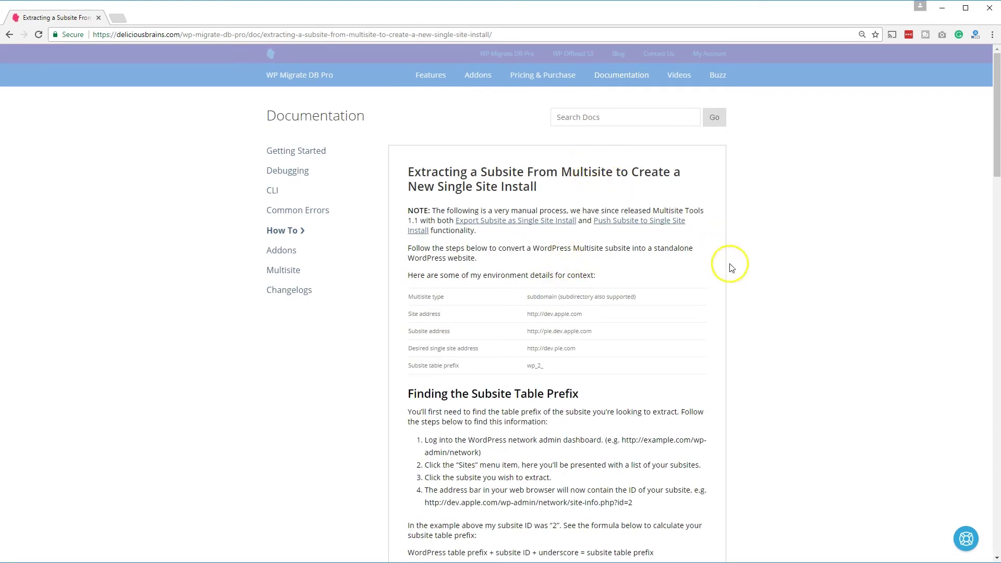
scroll(544, 284, down, 2)
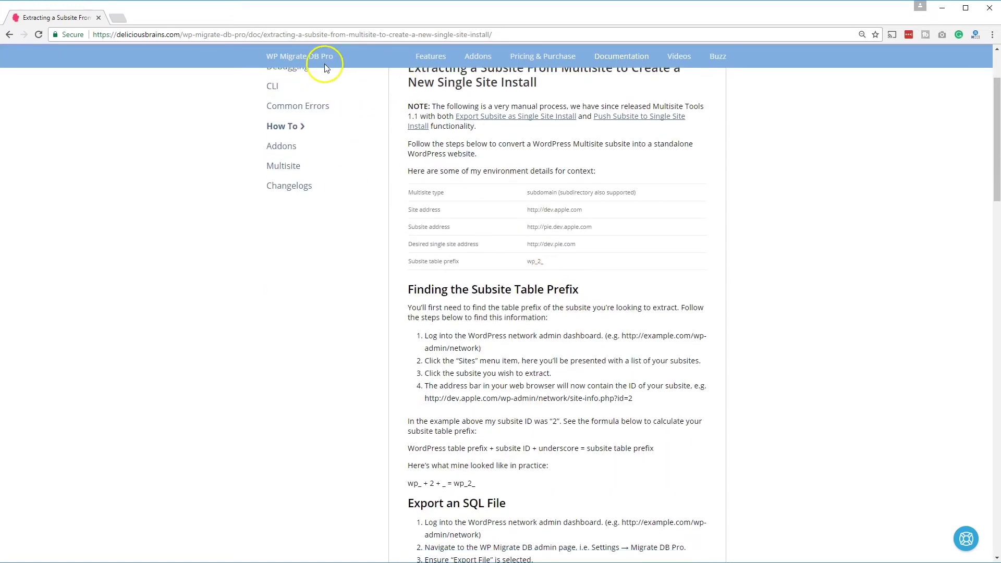
scroll(512, 155, down, 2)
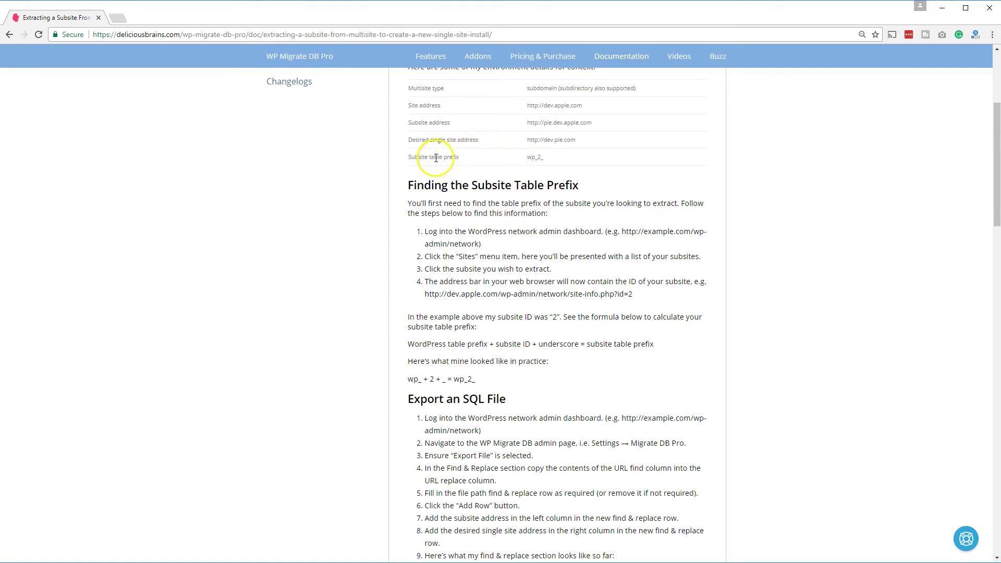
scroll(436, 158, down, 1)
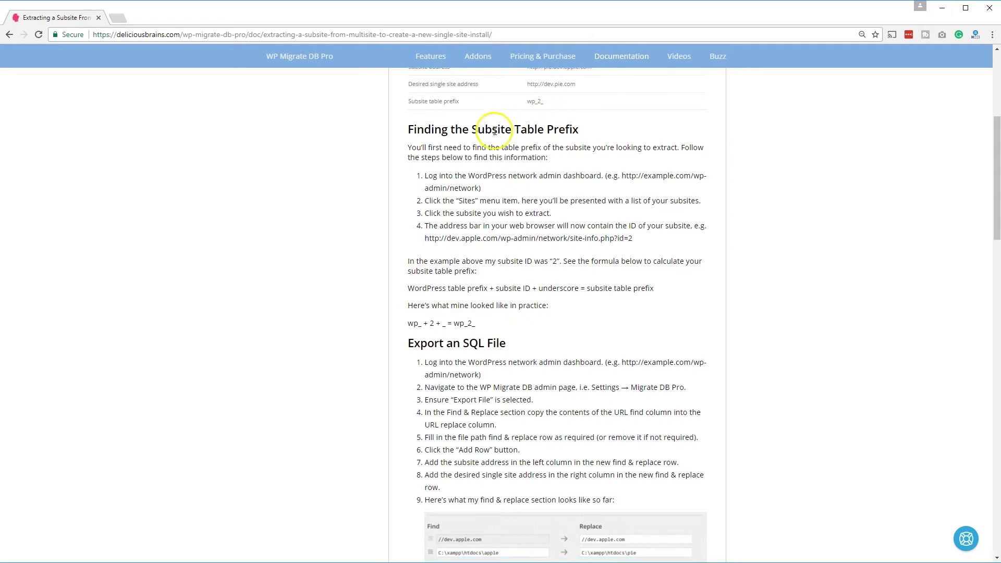
scroll(482, 127, down, 1)
scroll(470, 123, up, 1)
scroll(499, 108, down, 3)
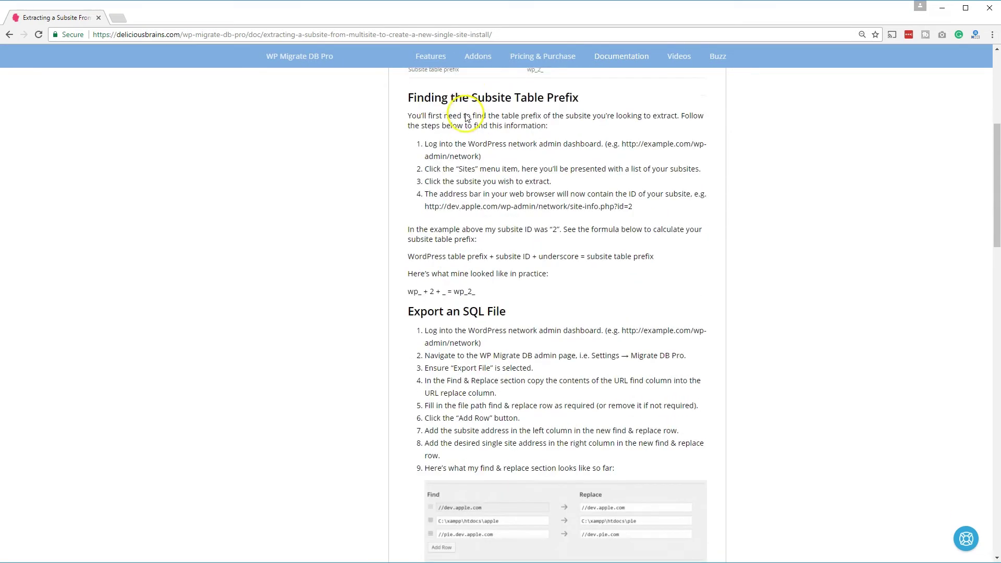
scroll(504, 164, down, 2)
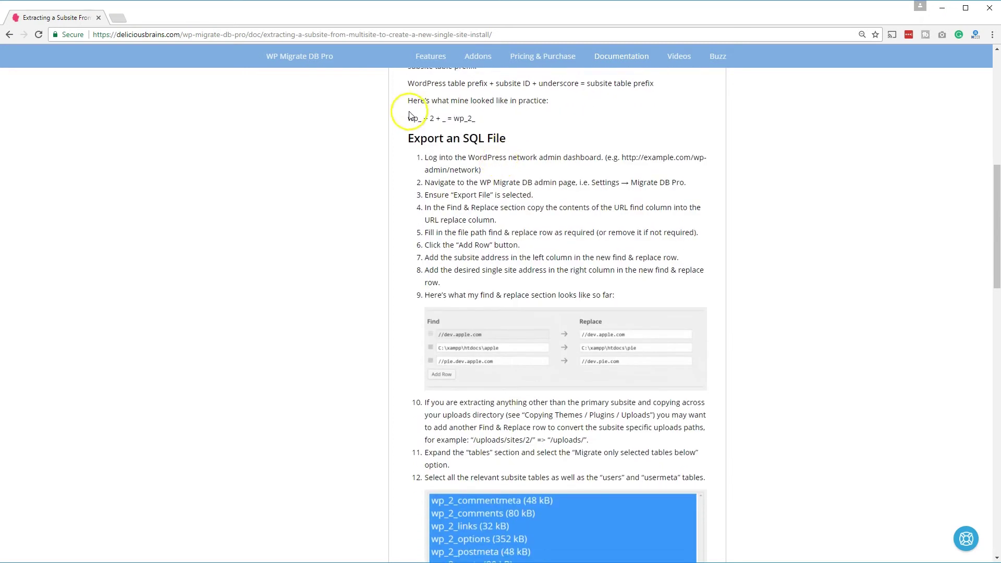
scroll(522, 151, down, 1)
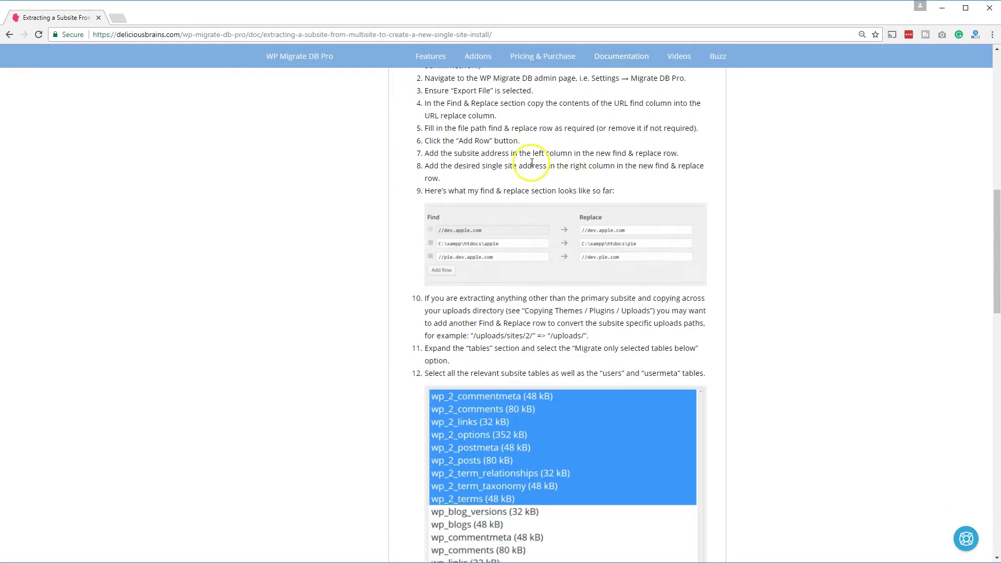
scroll(519, 232, down, 4)
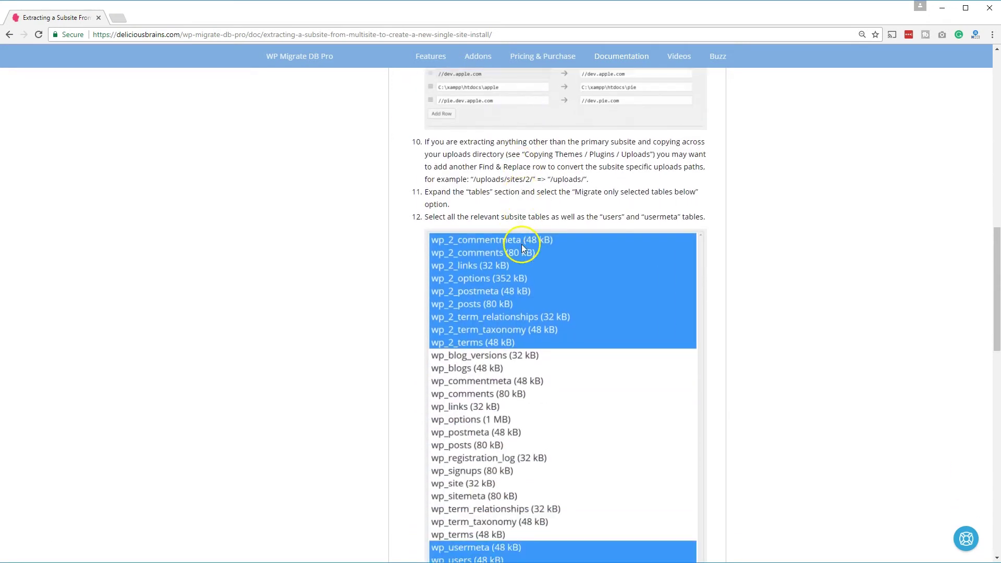
scroll(509, 189, down, 3)
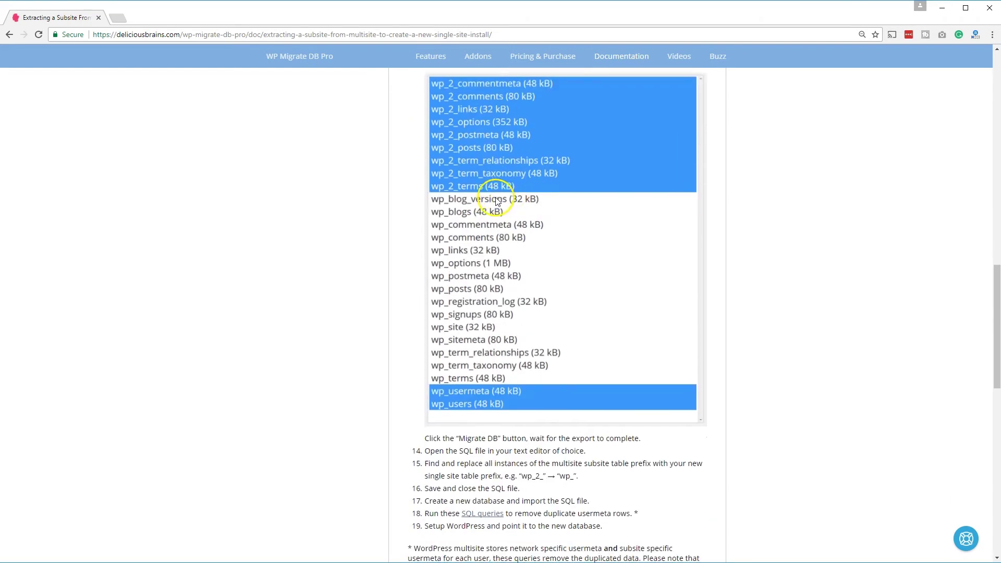
scroll(483, 294, down, 2)
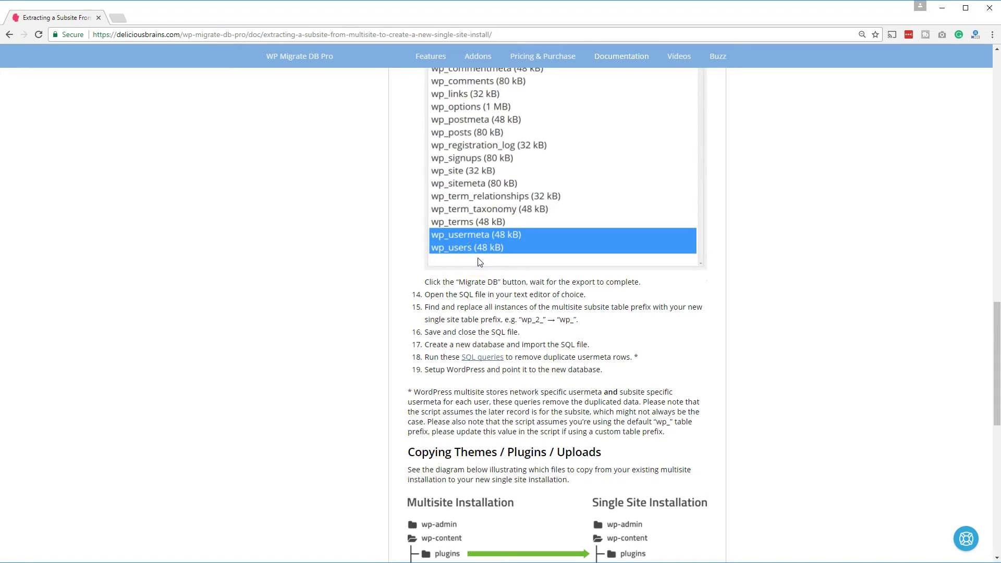
scroll(485, 266, down, 6)
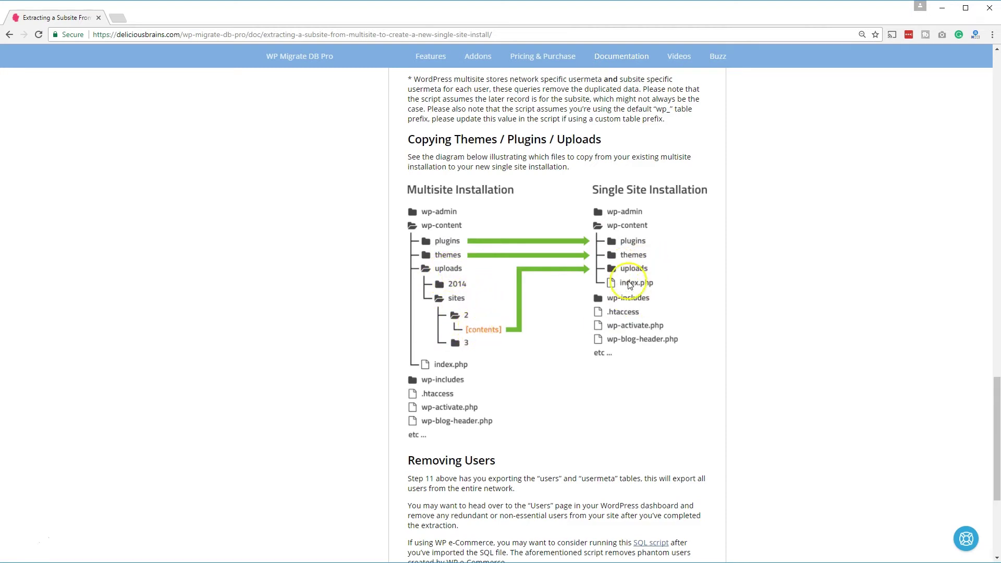
scroll(559, 306, down, 4)
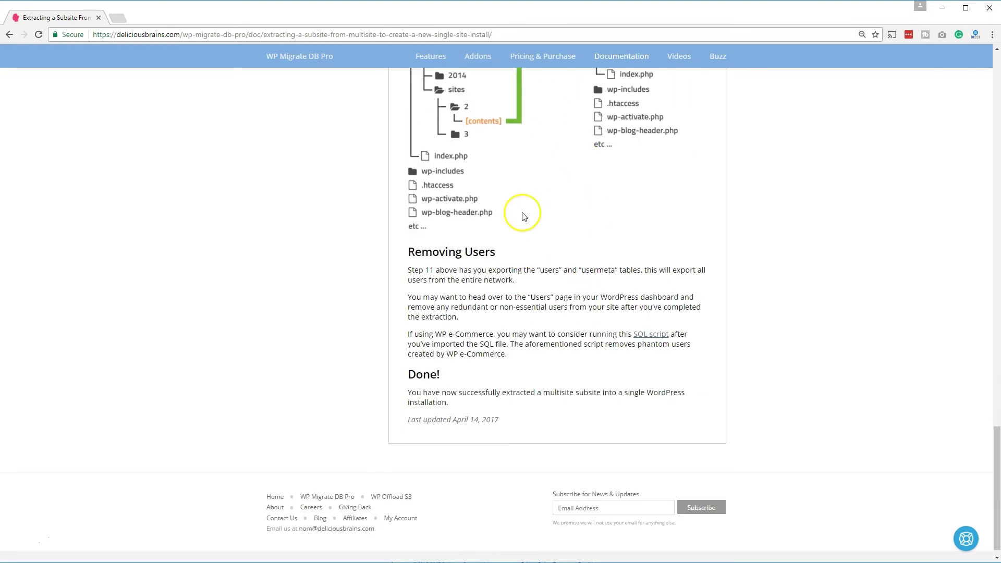
scroll(572, 315, up, 8)
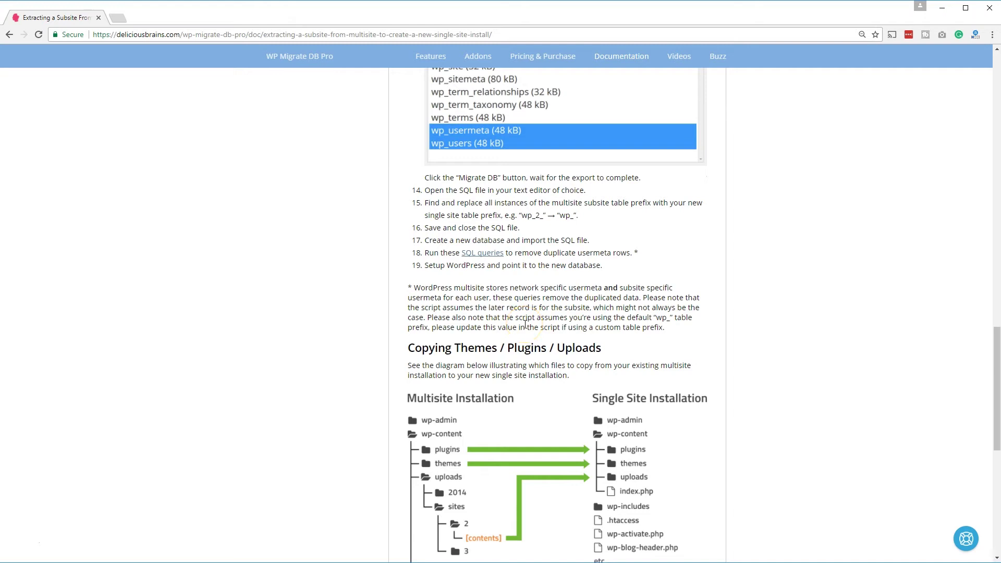
scroll(584, 219, down, 8)
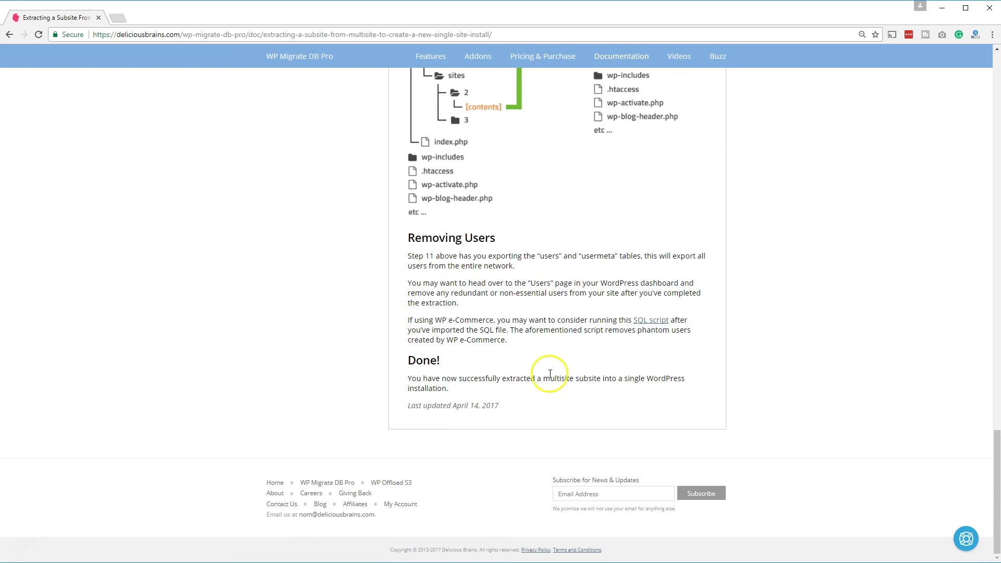
scroll(551, 374, up, 20)
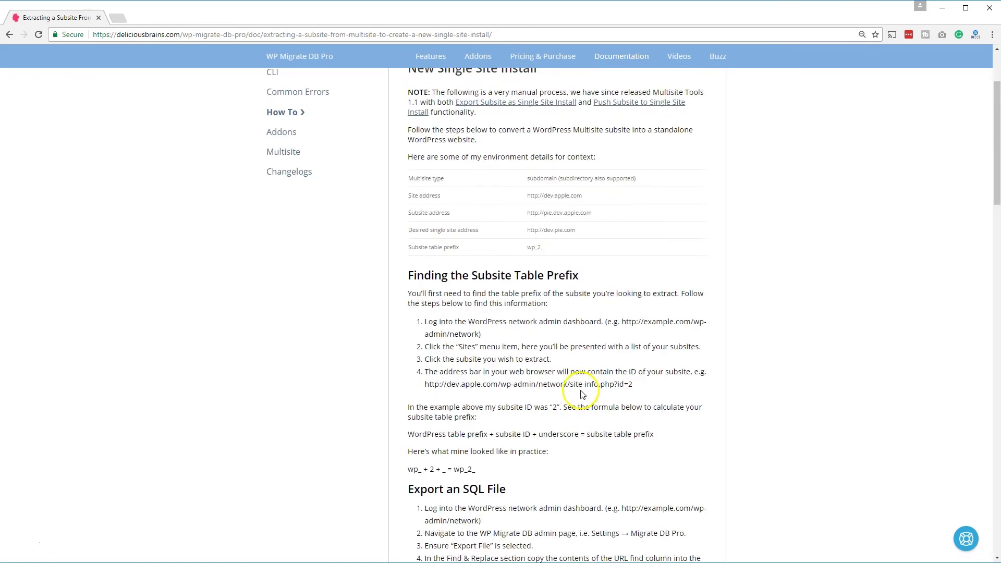
scroll(579, 392, up, 3)
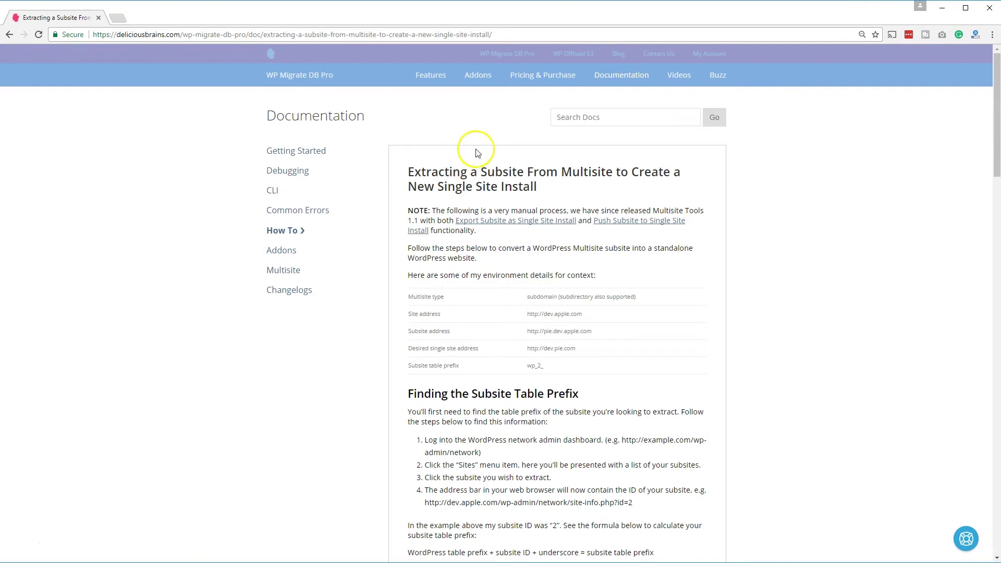
Step: Open the Import page for the local 'muitisite' database in phpMyAdmin
click(934, 8)
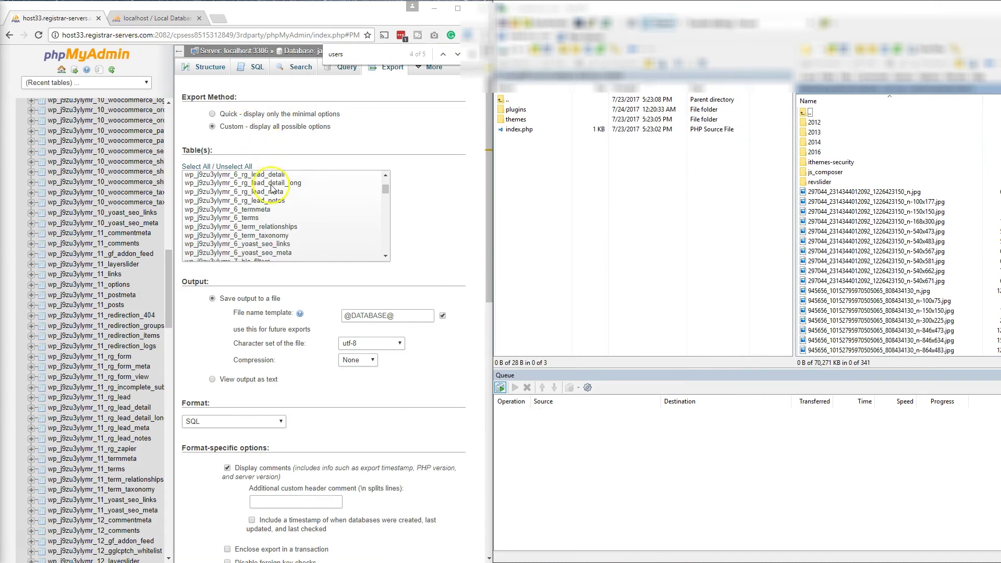
click(140, 18)
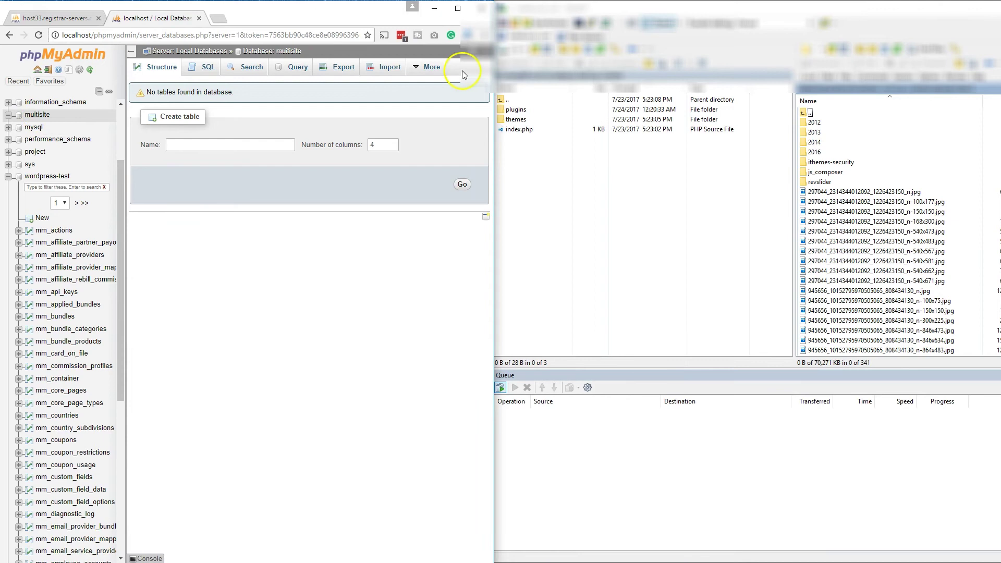
click(389, 65)
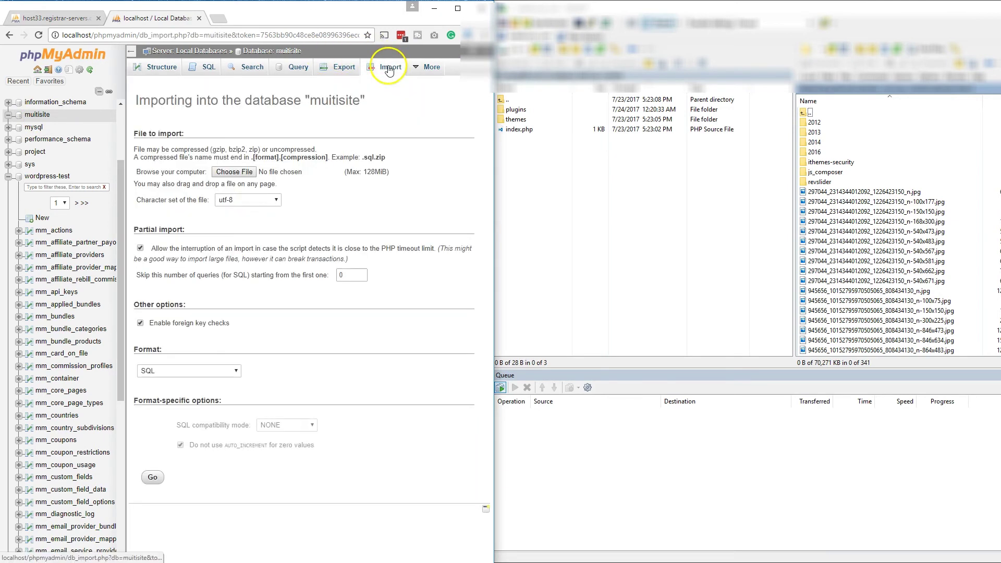
click(253, 172)
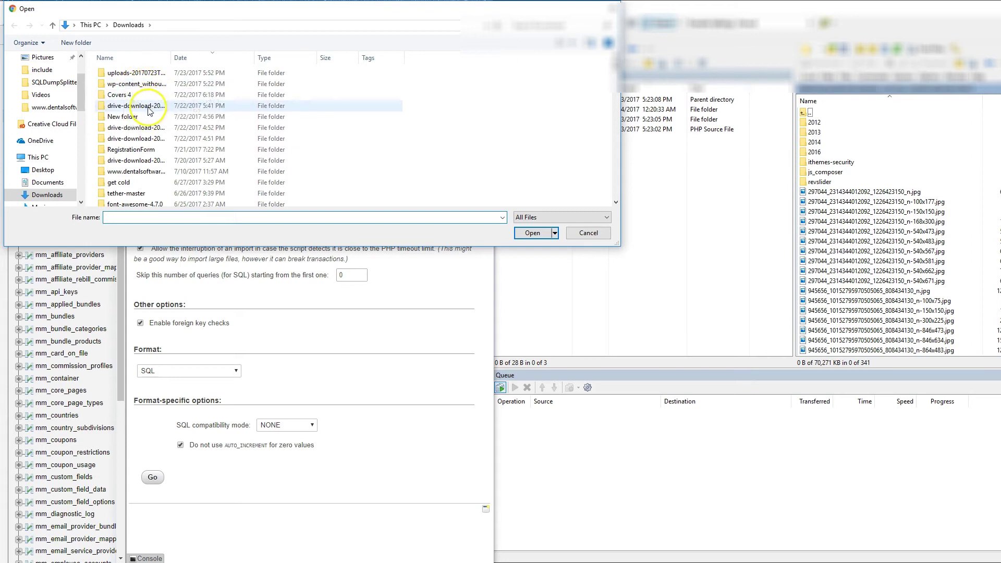
scroll(156, 104, down, 1)
scroll(52, 66, up, 2)
click(52, 63)
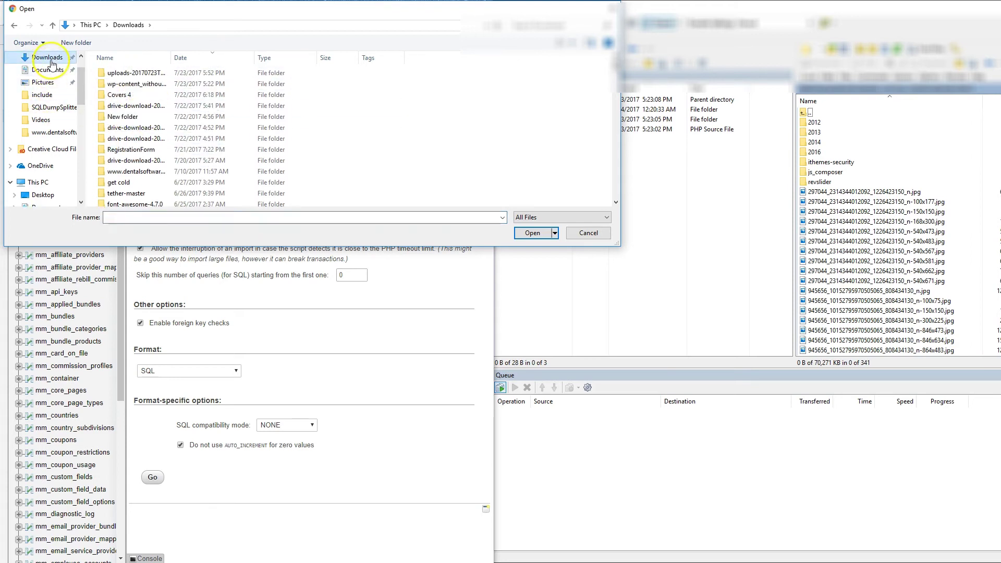
scroll(50, 62, up, 1)
scroll(45, 68, down, 2)
click(42, 70)
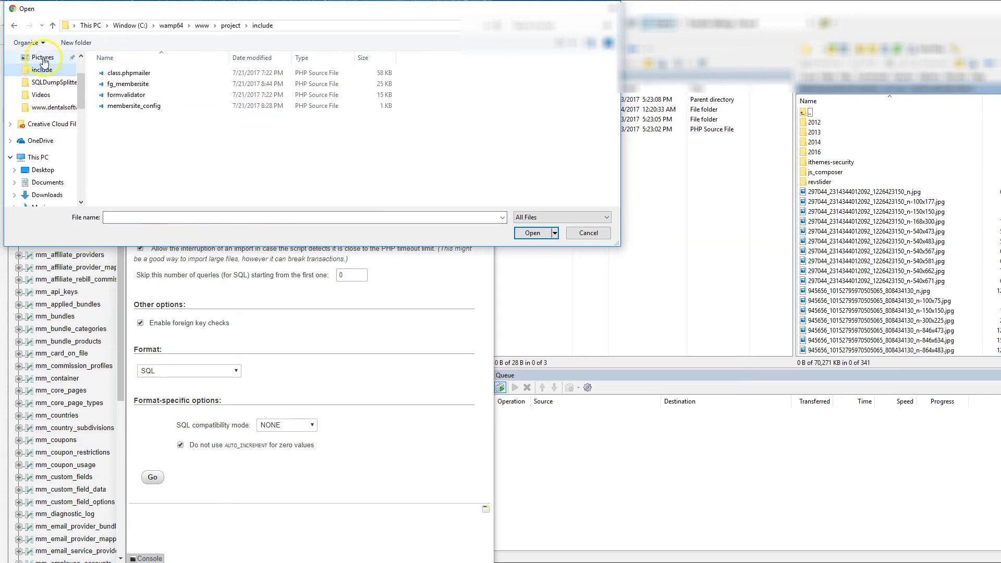
scroll(49, 78, up, 2)
click(47, 79)
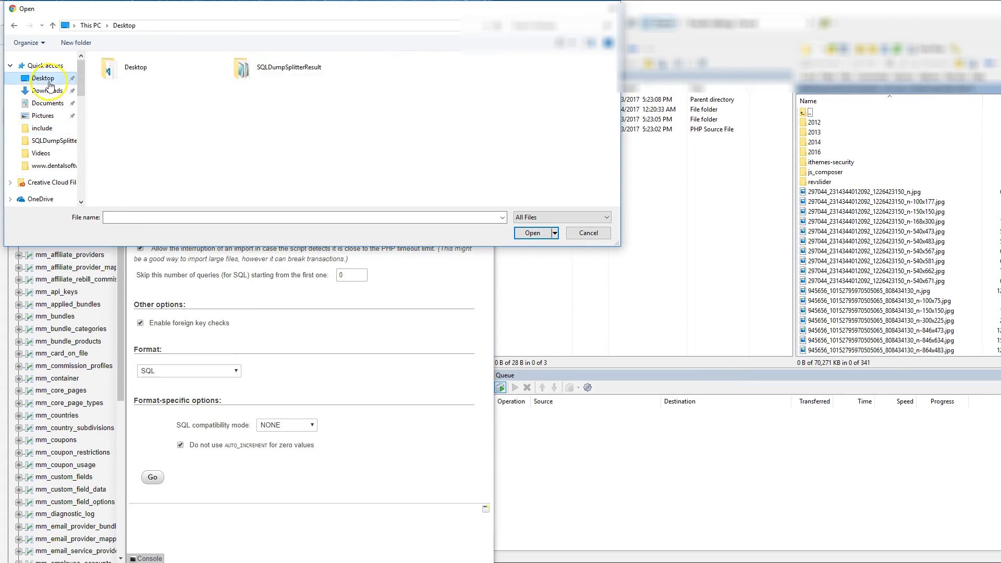
double_click(242, 67)
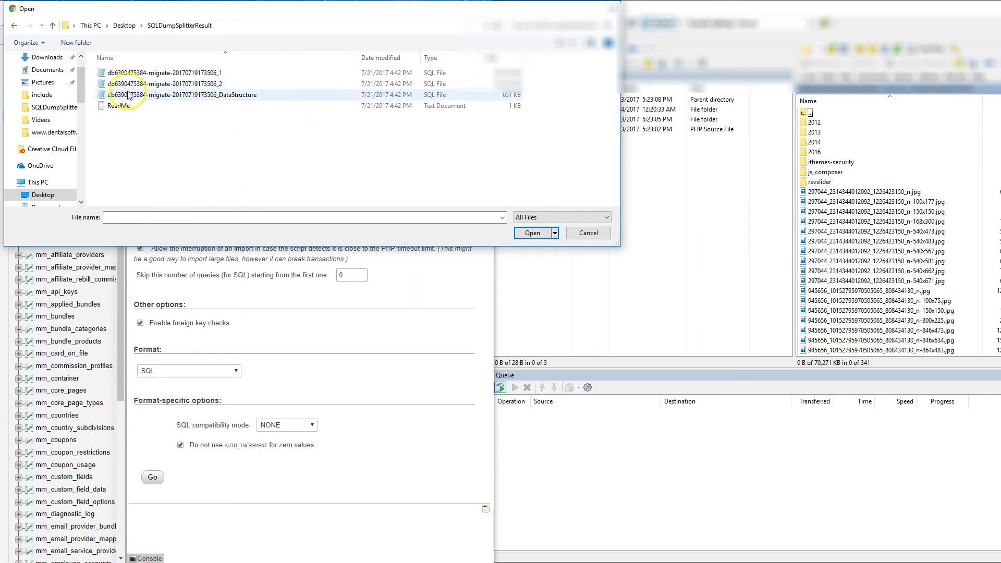
double_click(166, 96)
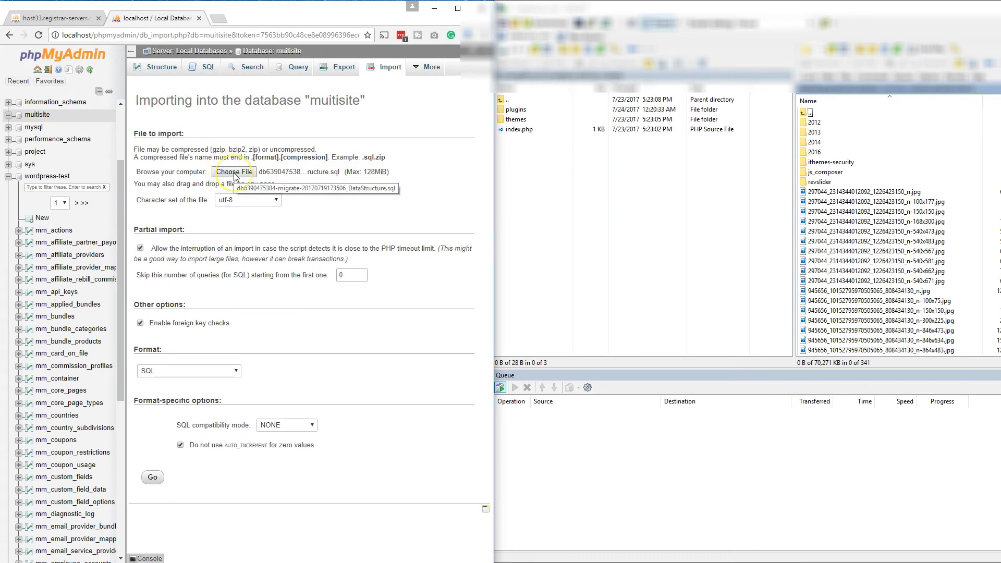
click(235, 172)
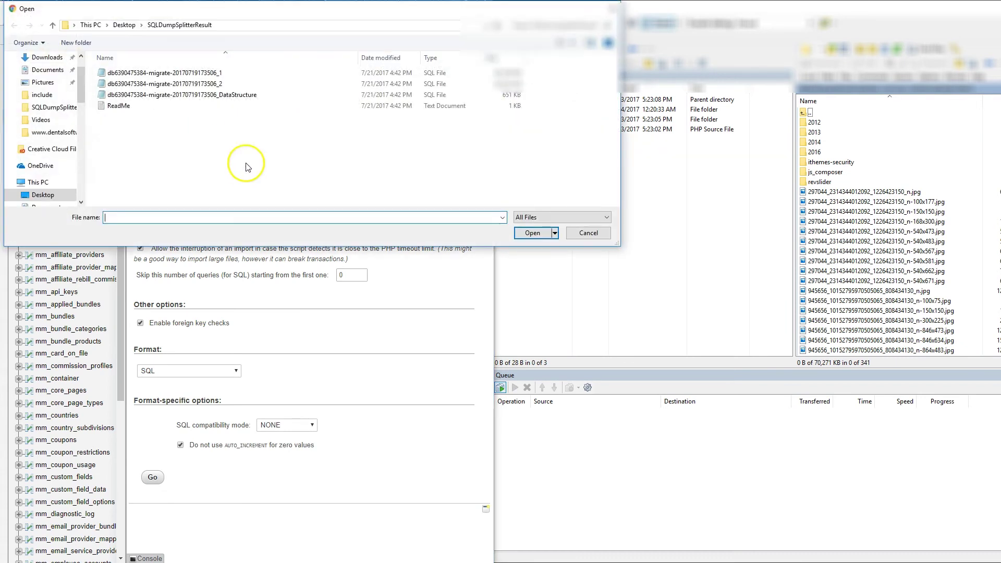
click(209, 96)
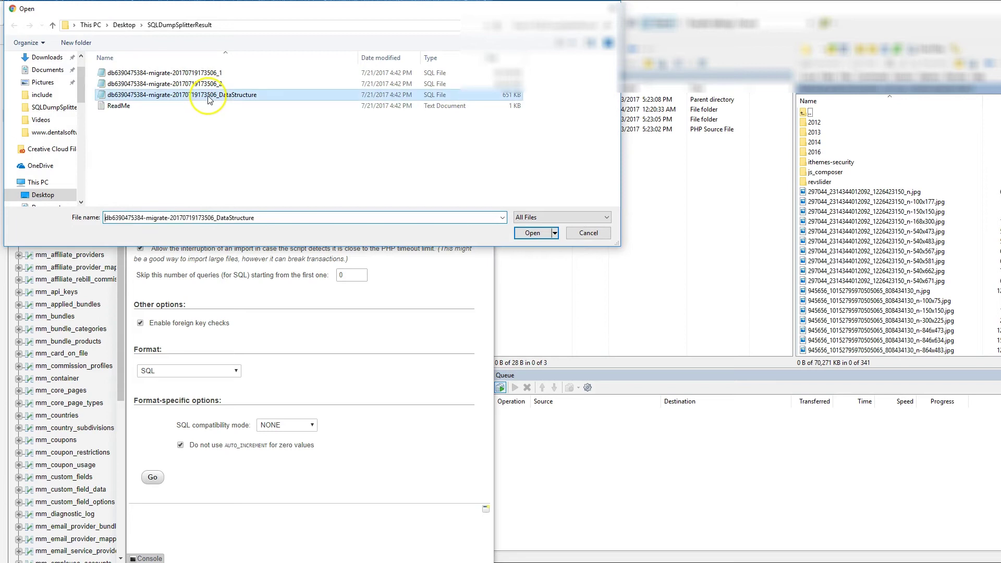
click(533, 233)
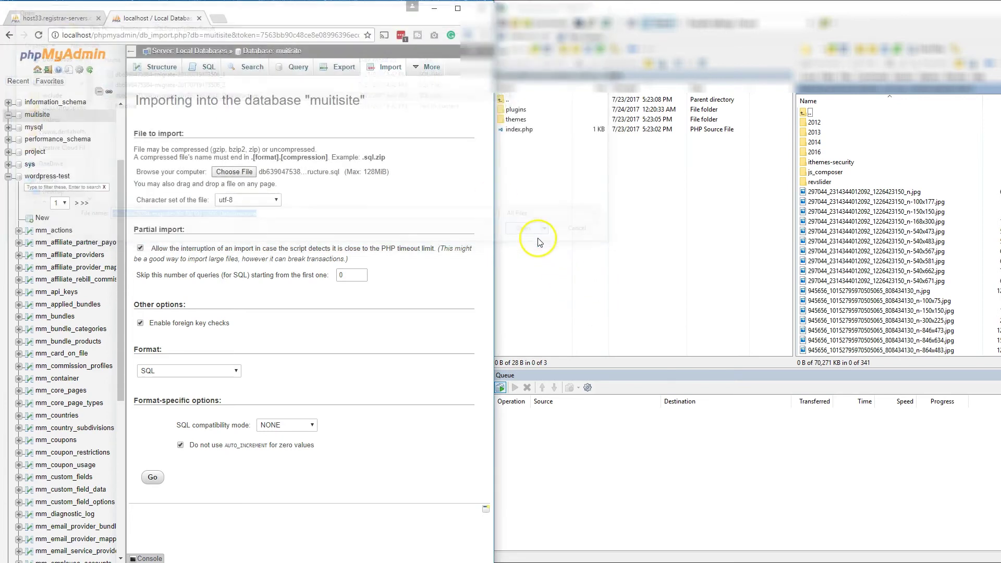
Step: Run the import of the DataStructure SQL file into the 'muitisite' database
click(152, 477)
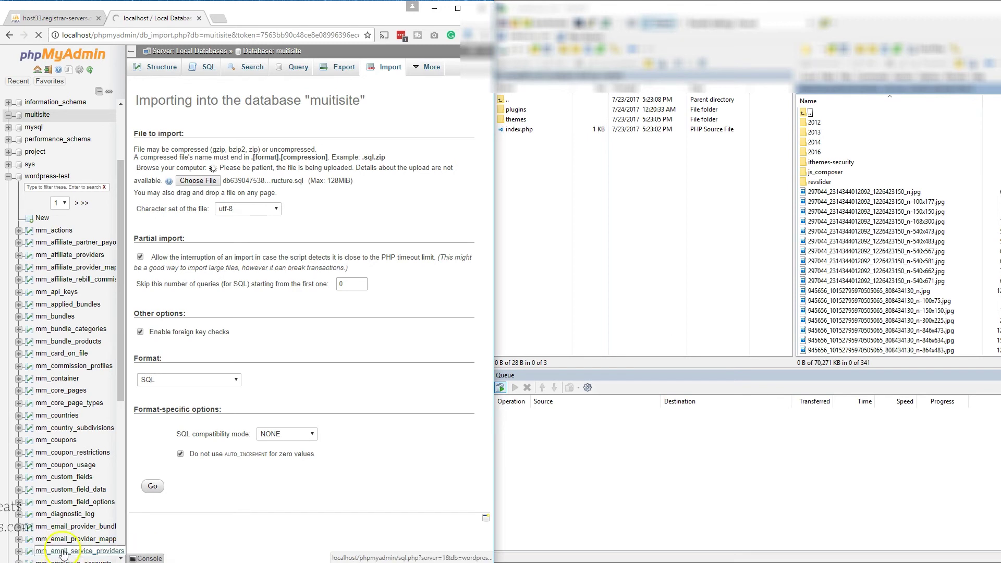
key(super)
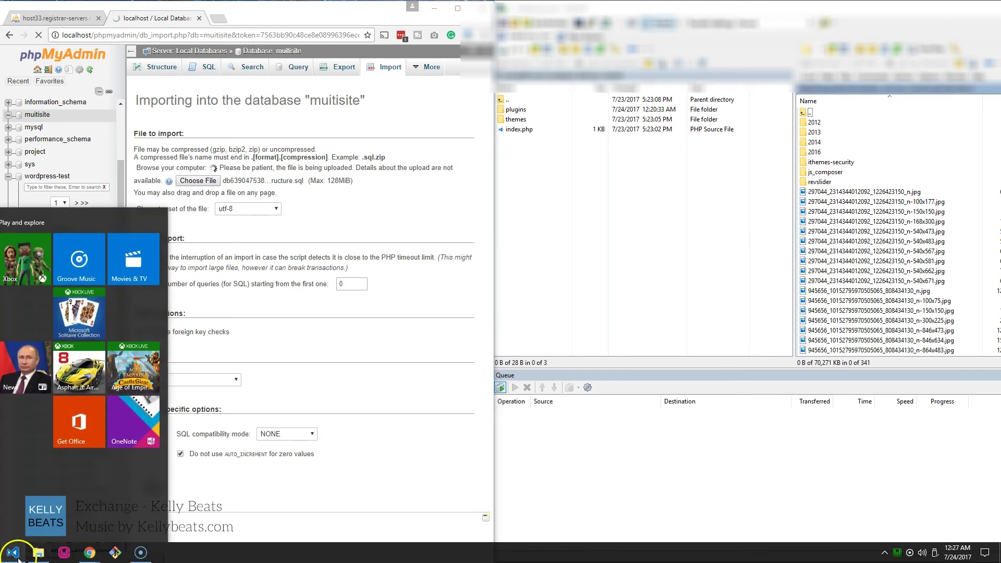
Step: Open wp-config-sample.php from the local wordpress-test folder in the code editor
click(34, 558)
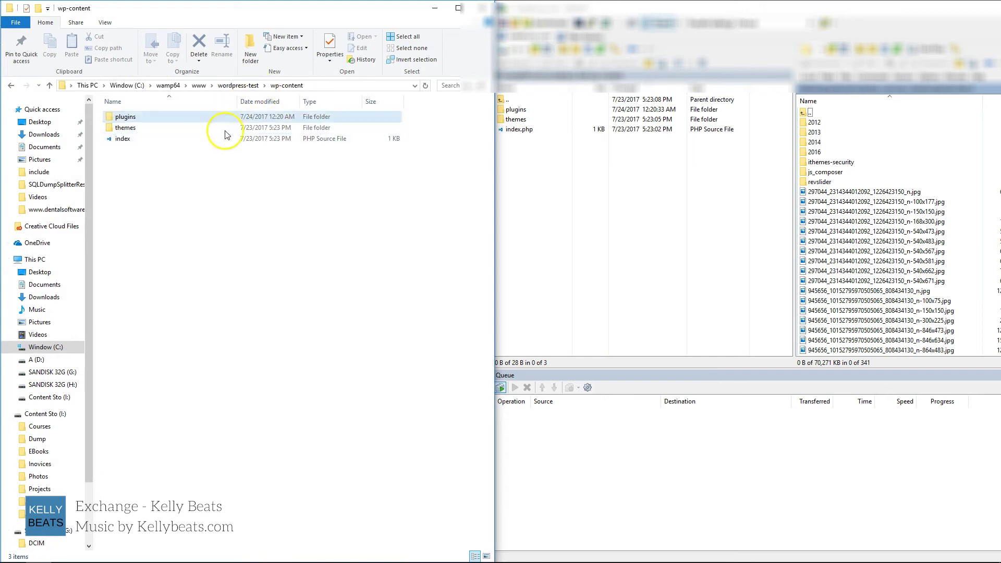
right_click(132, 166)
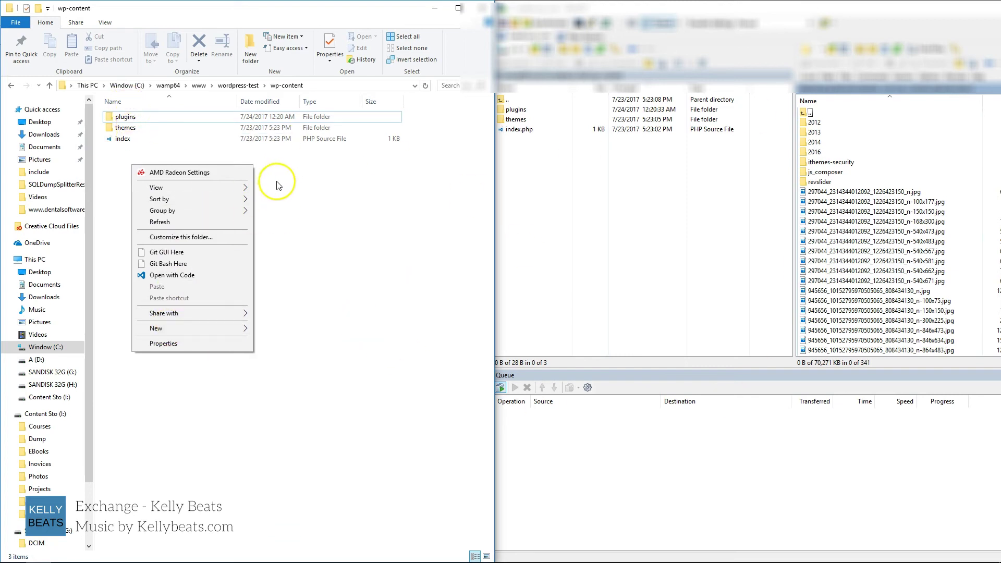
click(244, 86)
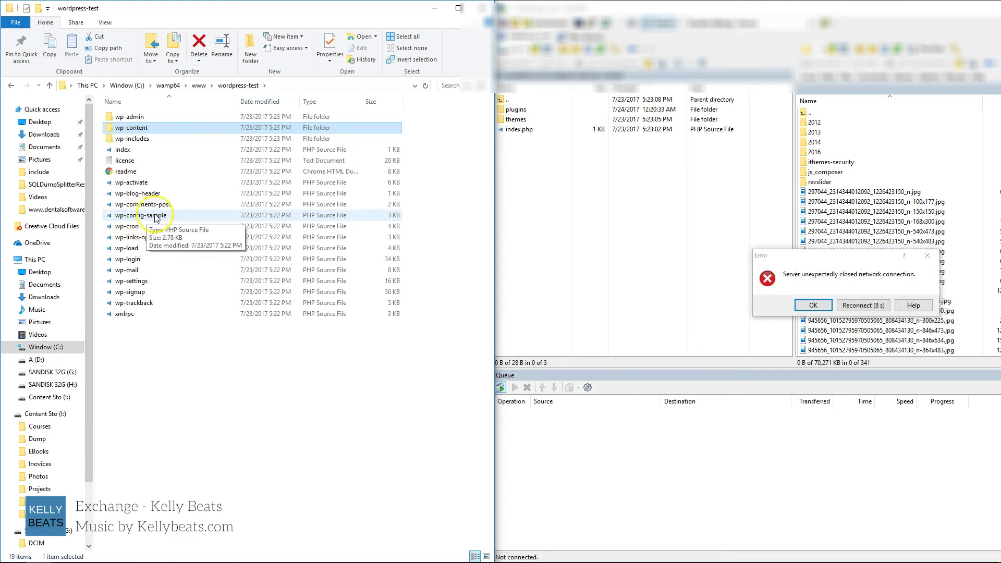
double_click(151, 216)
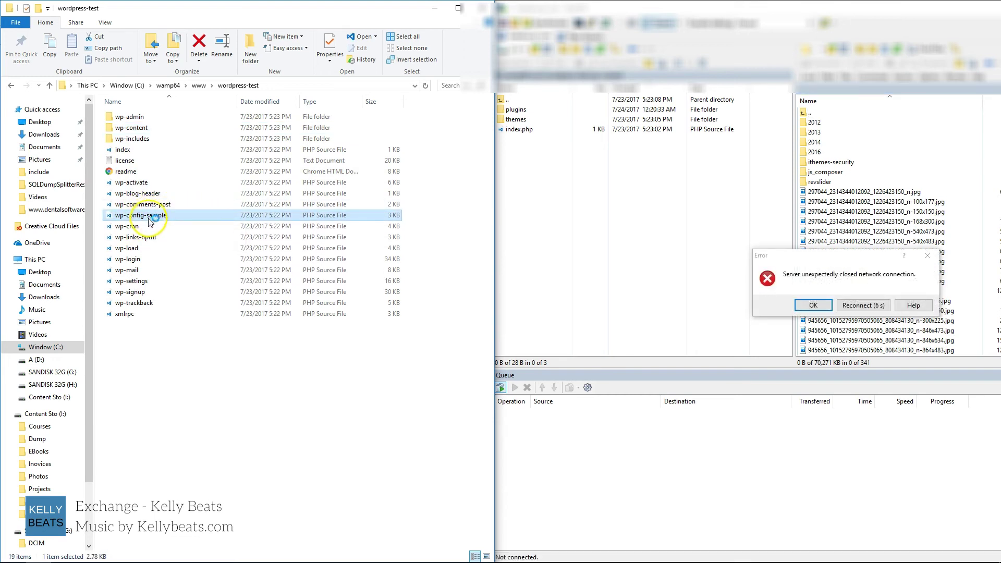
Step: Locate the $table_prefix setting on line 66 of wp-config-sample.php
scroll(621, 300, down, 2)
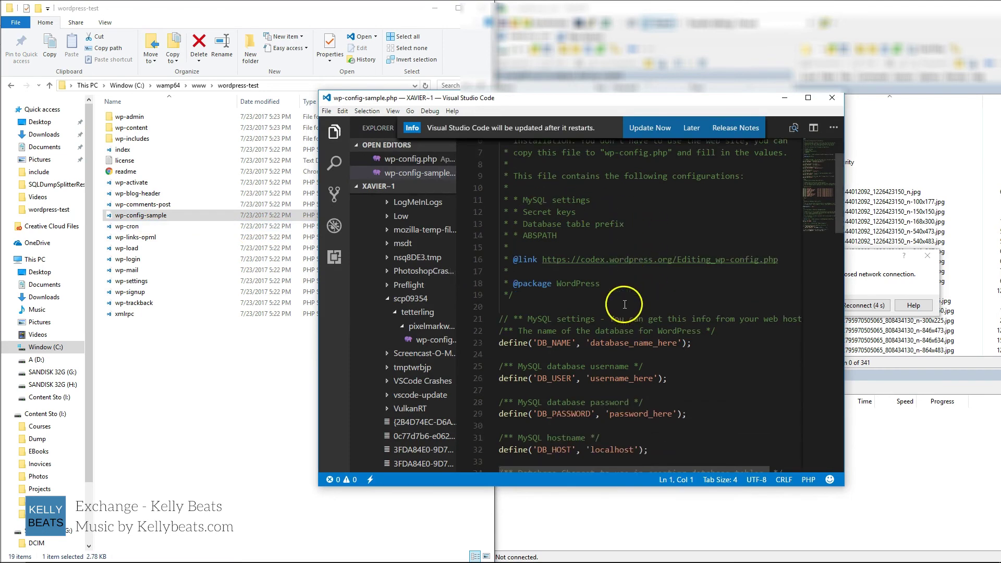
scroll(611, 337, down, 5)
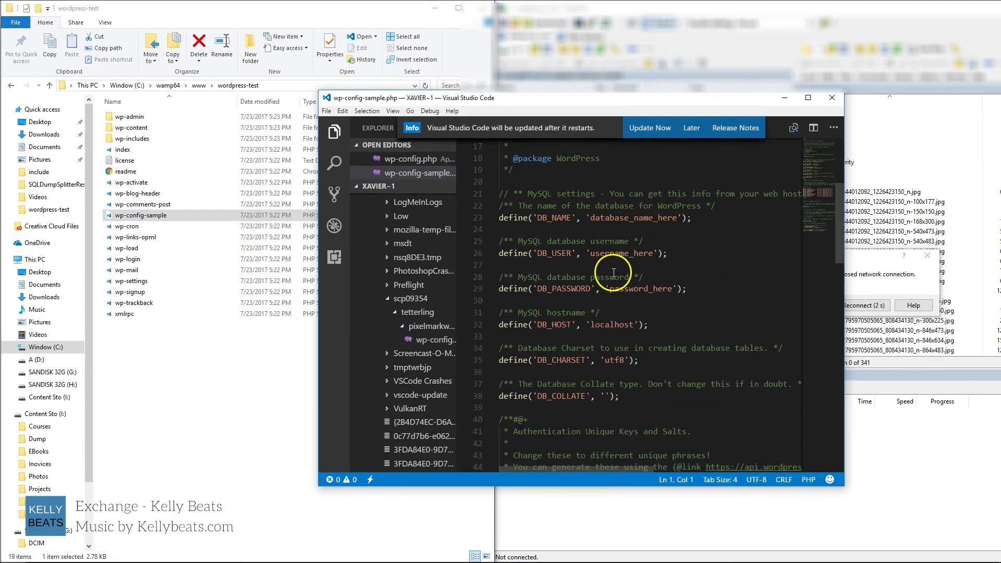
scroll(600, 251, down, 4)
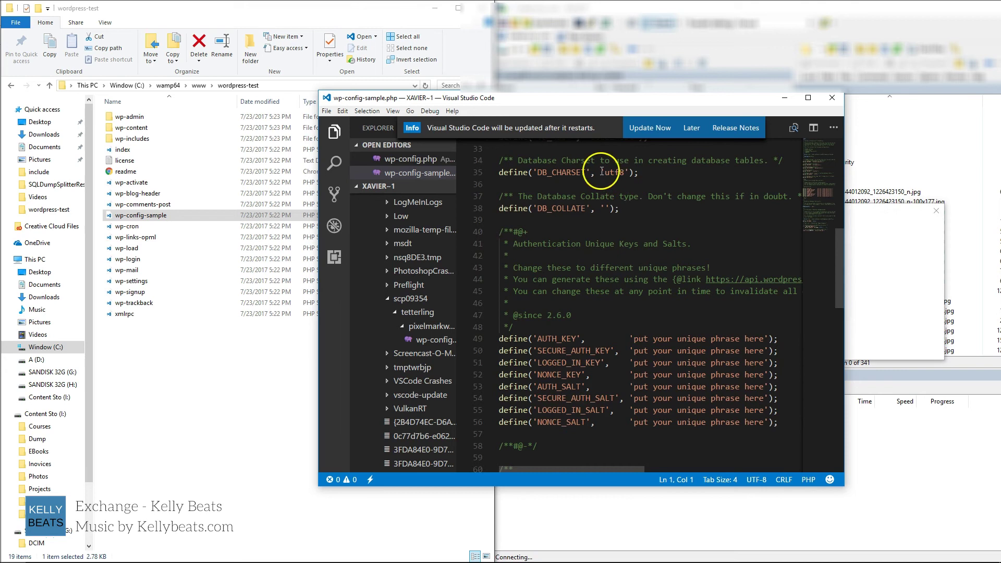
scroll(595, 193, up, 3)
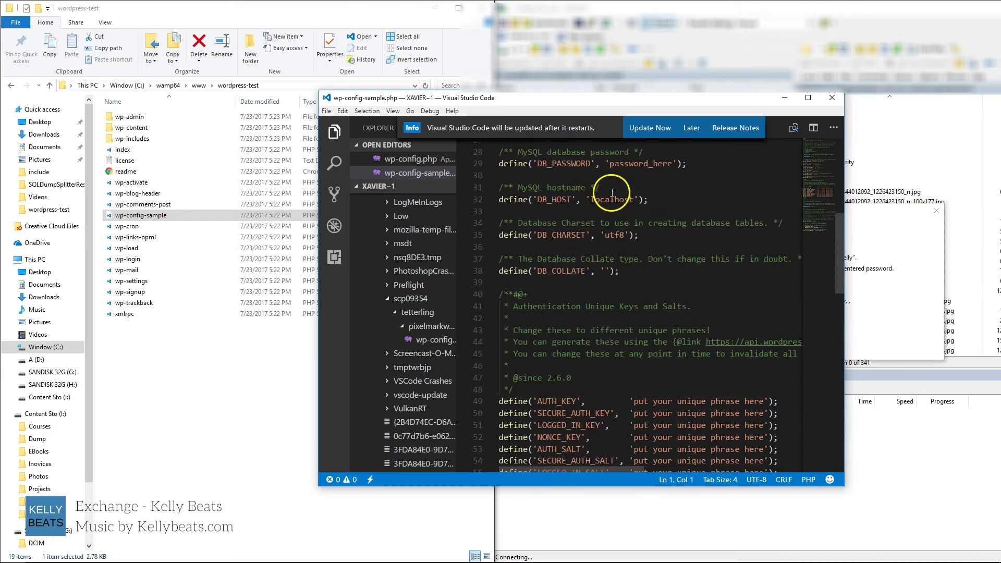
scroll(617, 208, down, 2)
scroll(626, 235, down, 3)
scroll(637, 251, down, 2)
scroll(637, 251, up, 2)
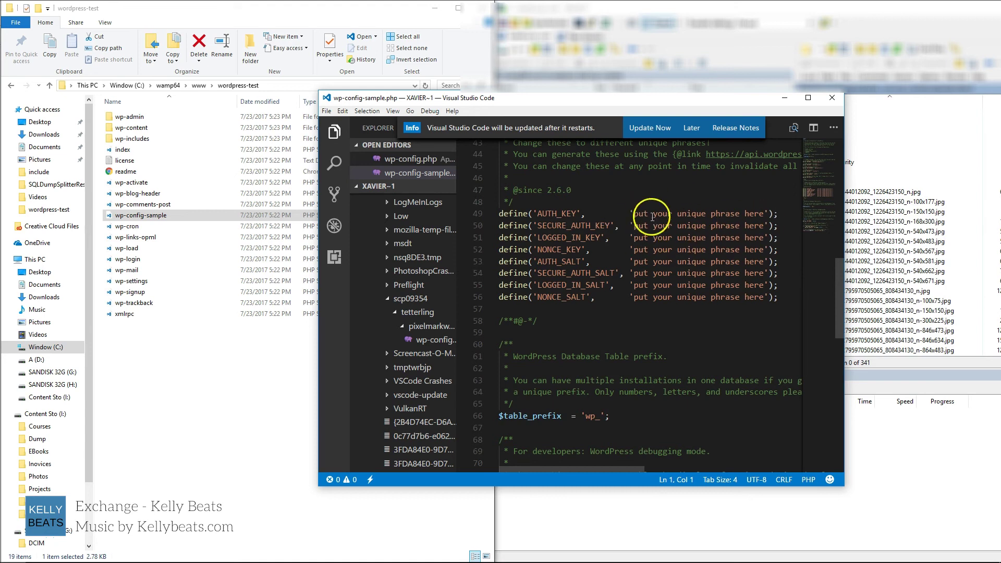
scroll(653, 217, down, 7)
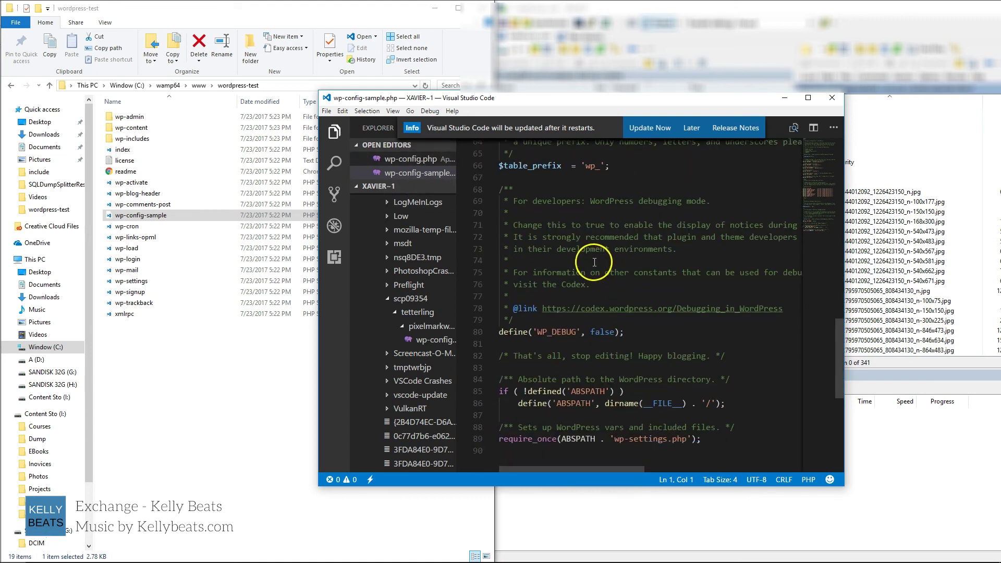
scroll(595, 262, up, 1)
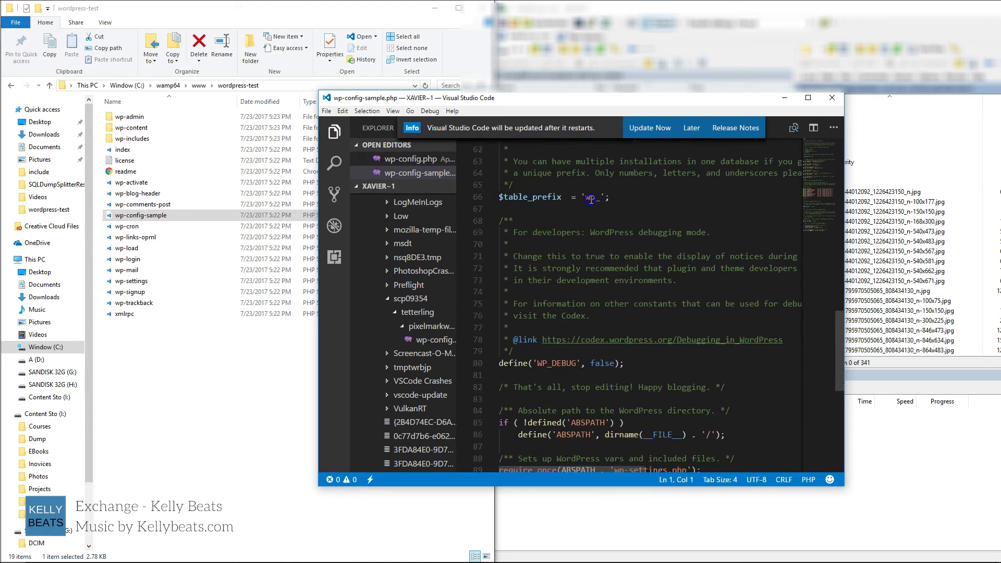
drag(618, 197, 499, 200)
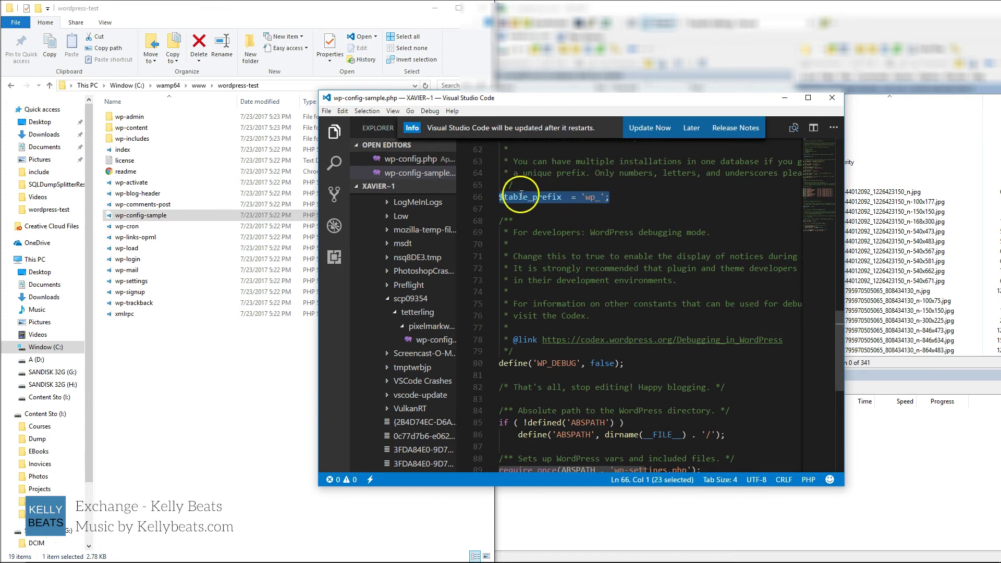
click(601, 198)
Step: Select the prefix value 'wp_' and move the editor window aside
drag(615, 200, 495, 200)
mouse_move(568, 196)
mouse_down()
mouse_move(532, 198)
mouse_move(562, 198)
mouse_up()
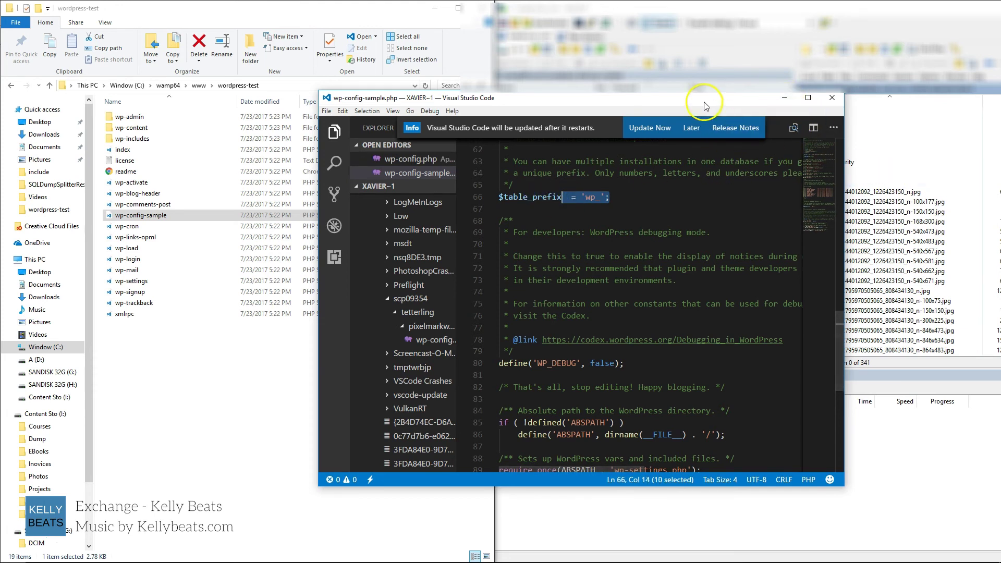
drag(703, 101, 612, 121)
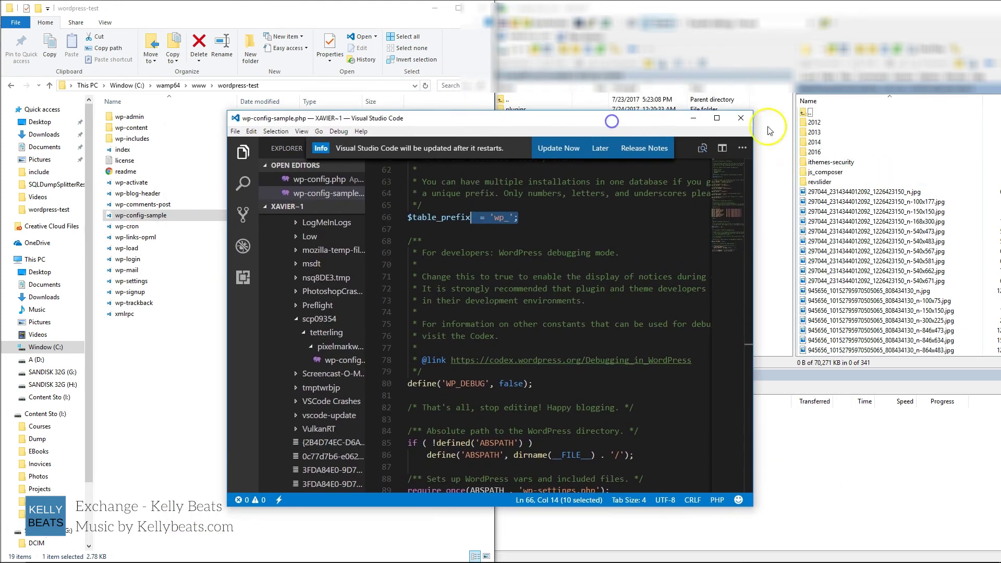
Step: Open the remote folder of numbered subsite folders in WinSCP, then return to the config editor
double_click(811, 122)
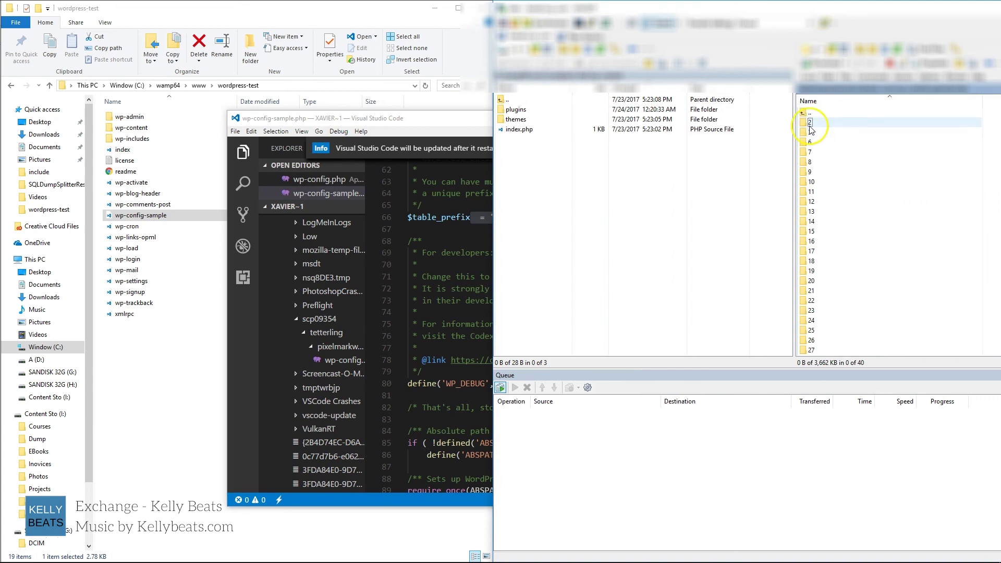
drag(435, 118, 356, 123)
scroll(494, 242, down, 1)
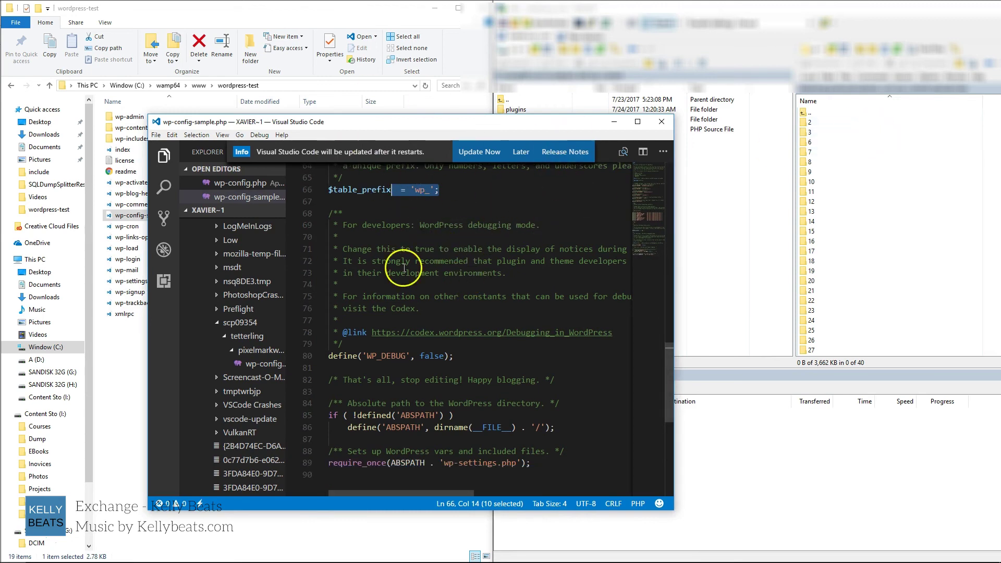
scroll(412, 261, down, 2)
scroll(375, 204, up, 2)
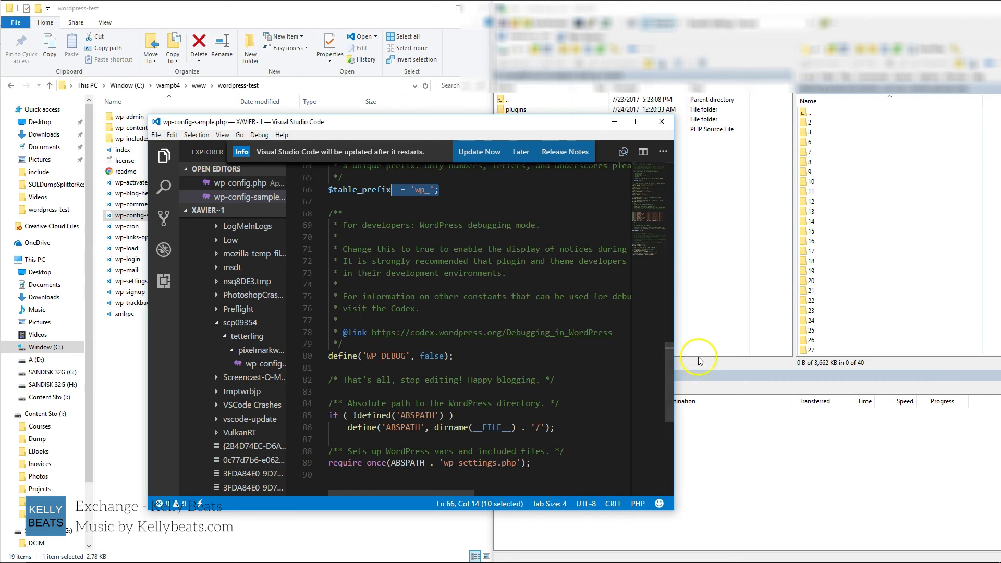
Step: Minimize the code editor, visit the Kelly Beats music tab, then return to the YouTube channel page
click(608, 122)
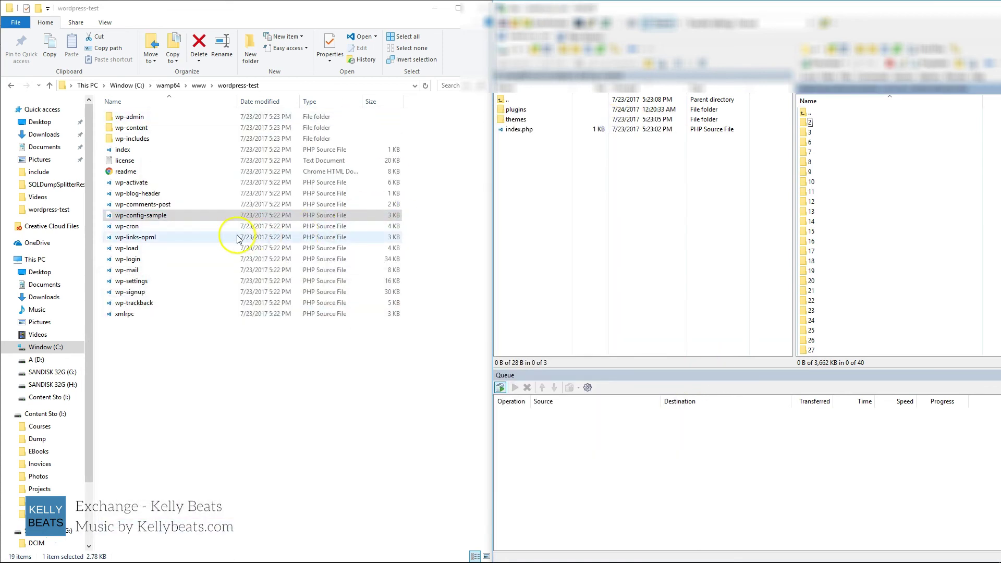
mouse_move(116, 556)
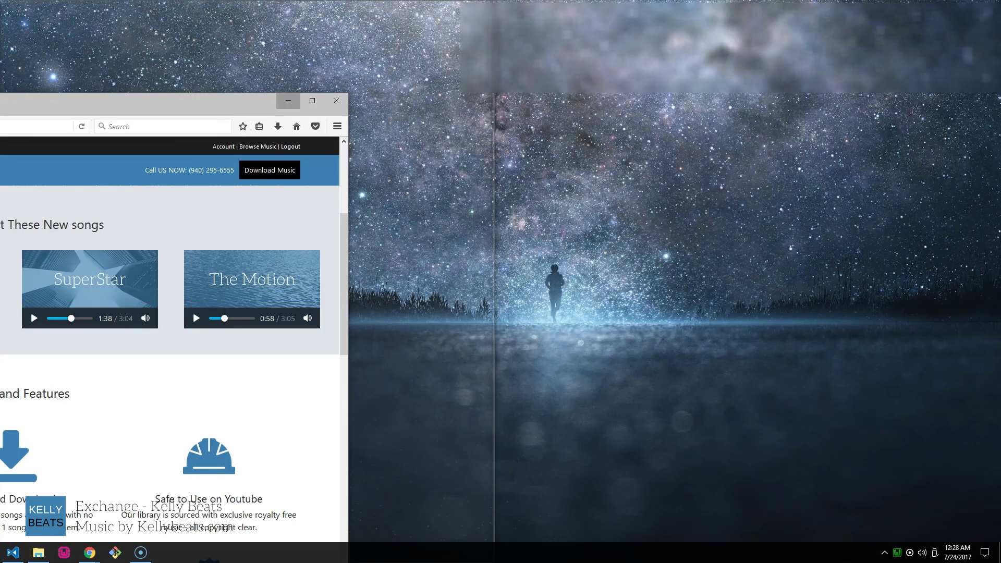
click(141, 553)
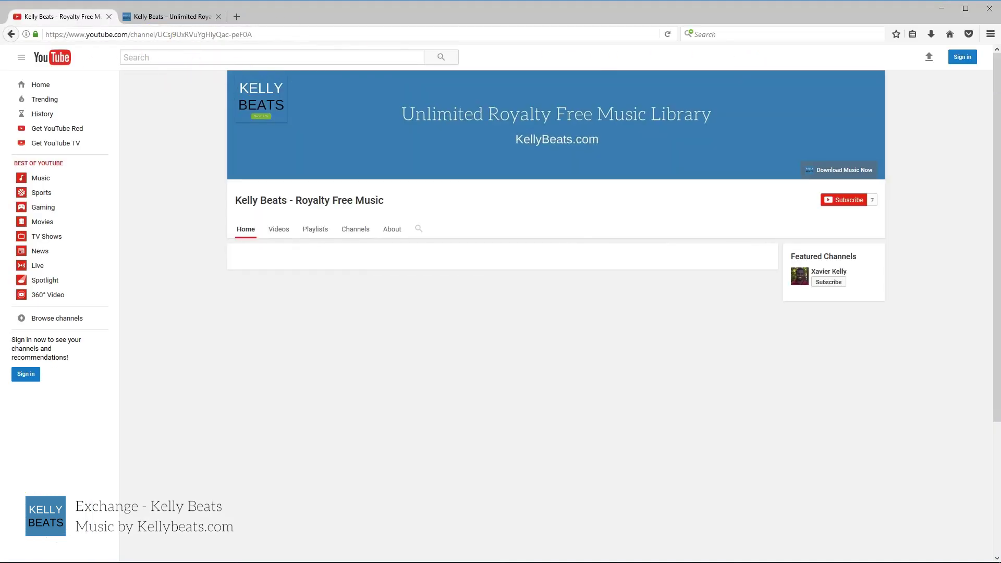
click(11, 34)
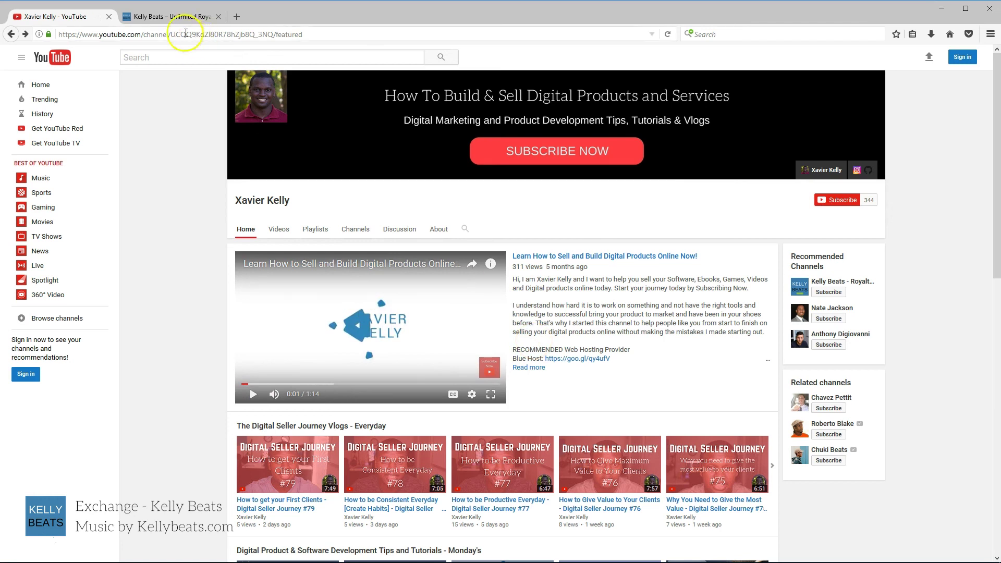
click(177, 16)
scroll(318, 300, up, 5)
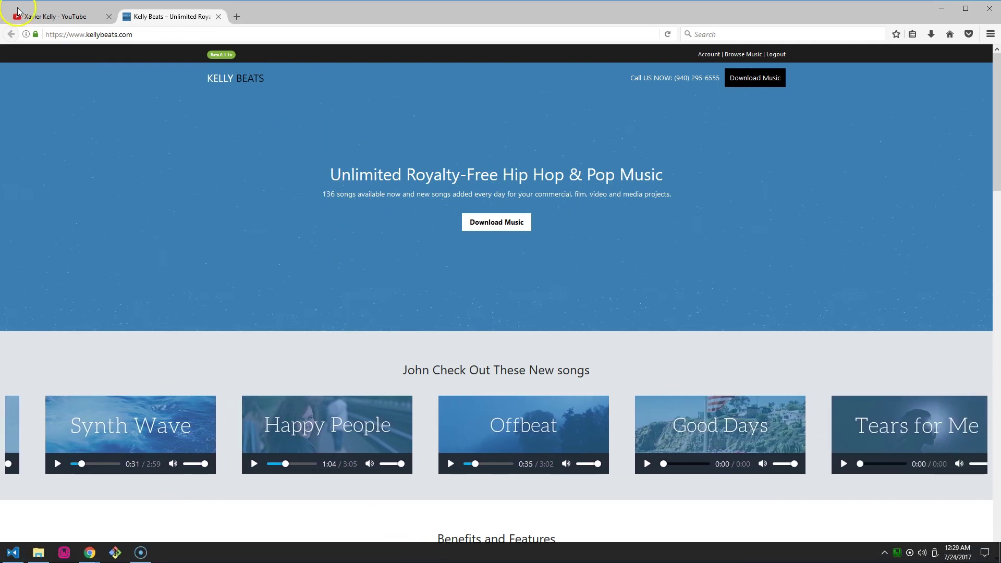
click(19, 11)
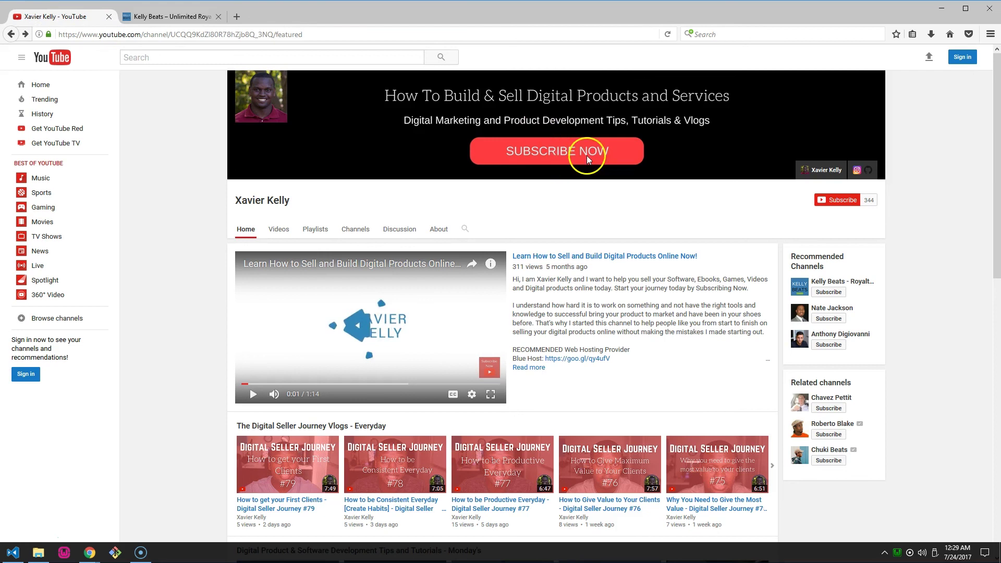